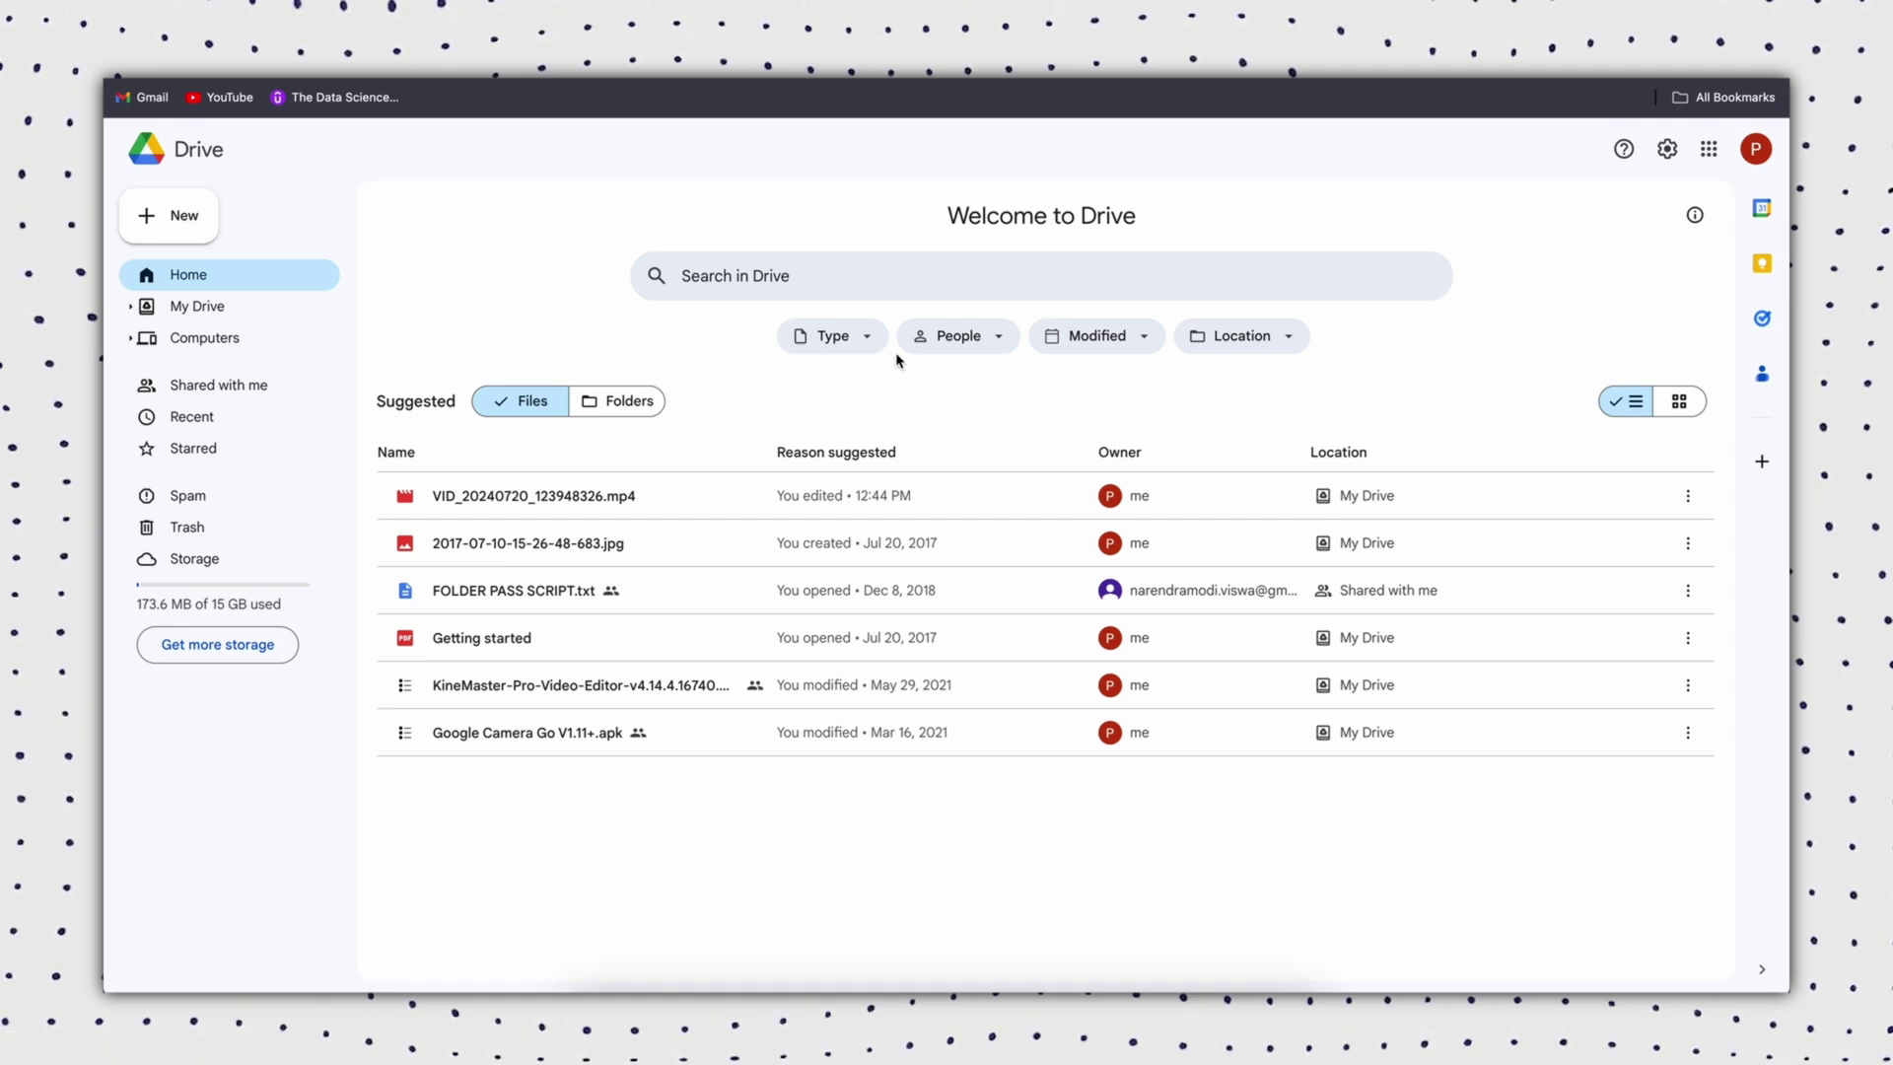
Preview VID_20240720_123948326.mp4 from Suggested and pause it at two seconds
{"action": "left_click", "coordinate": [622, 506]}
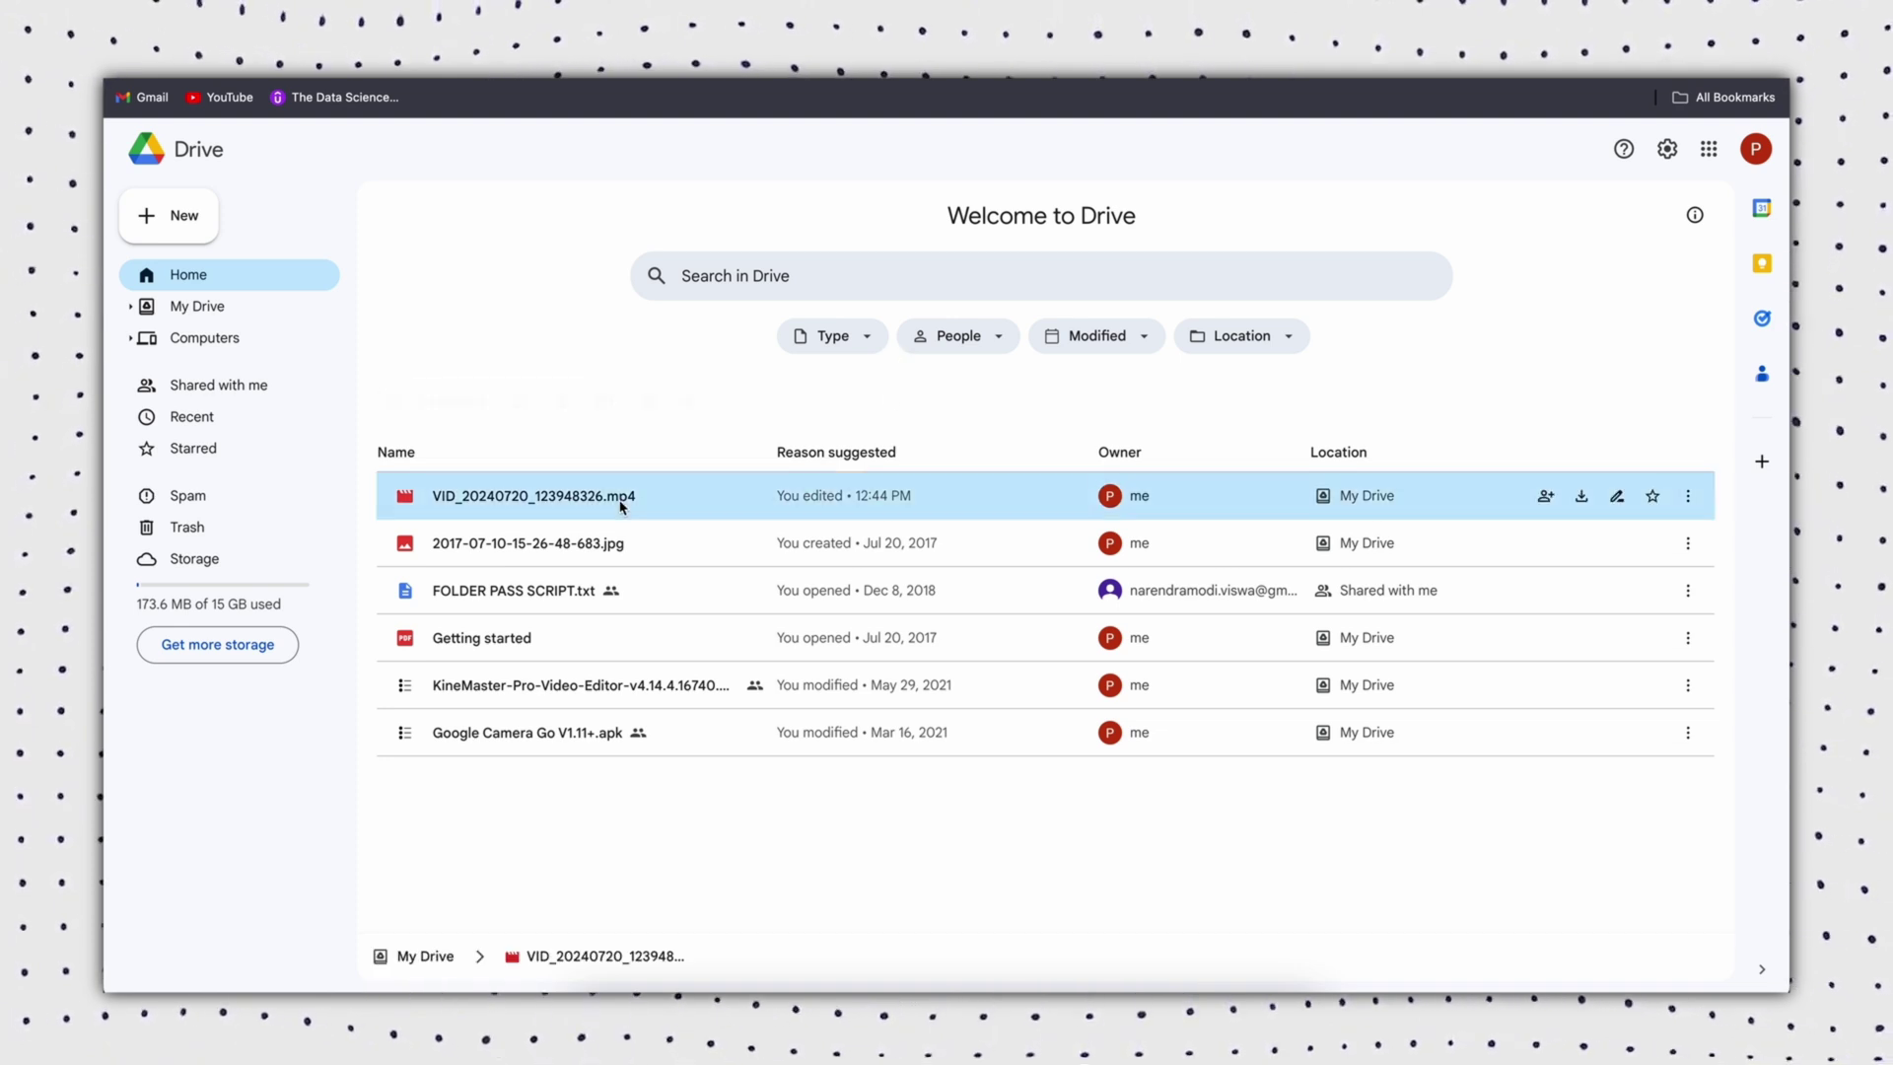
{"action": "double_click", "coordinate": [622, 506]}
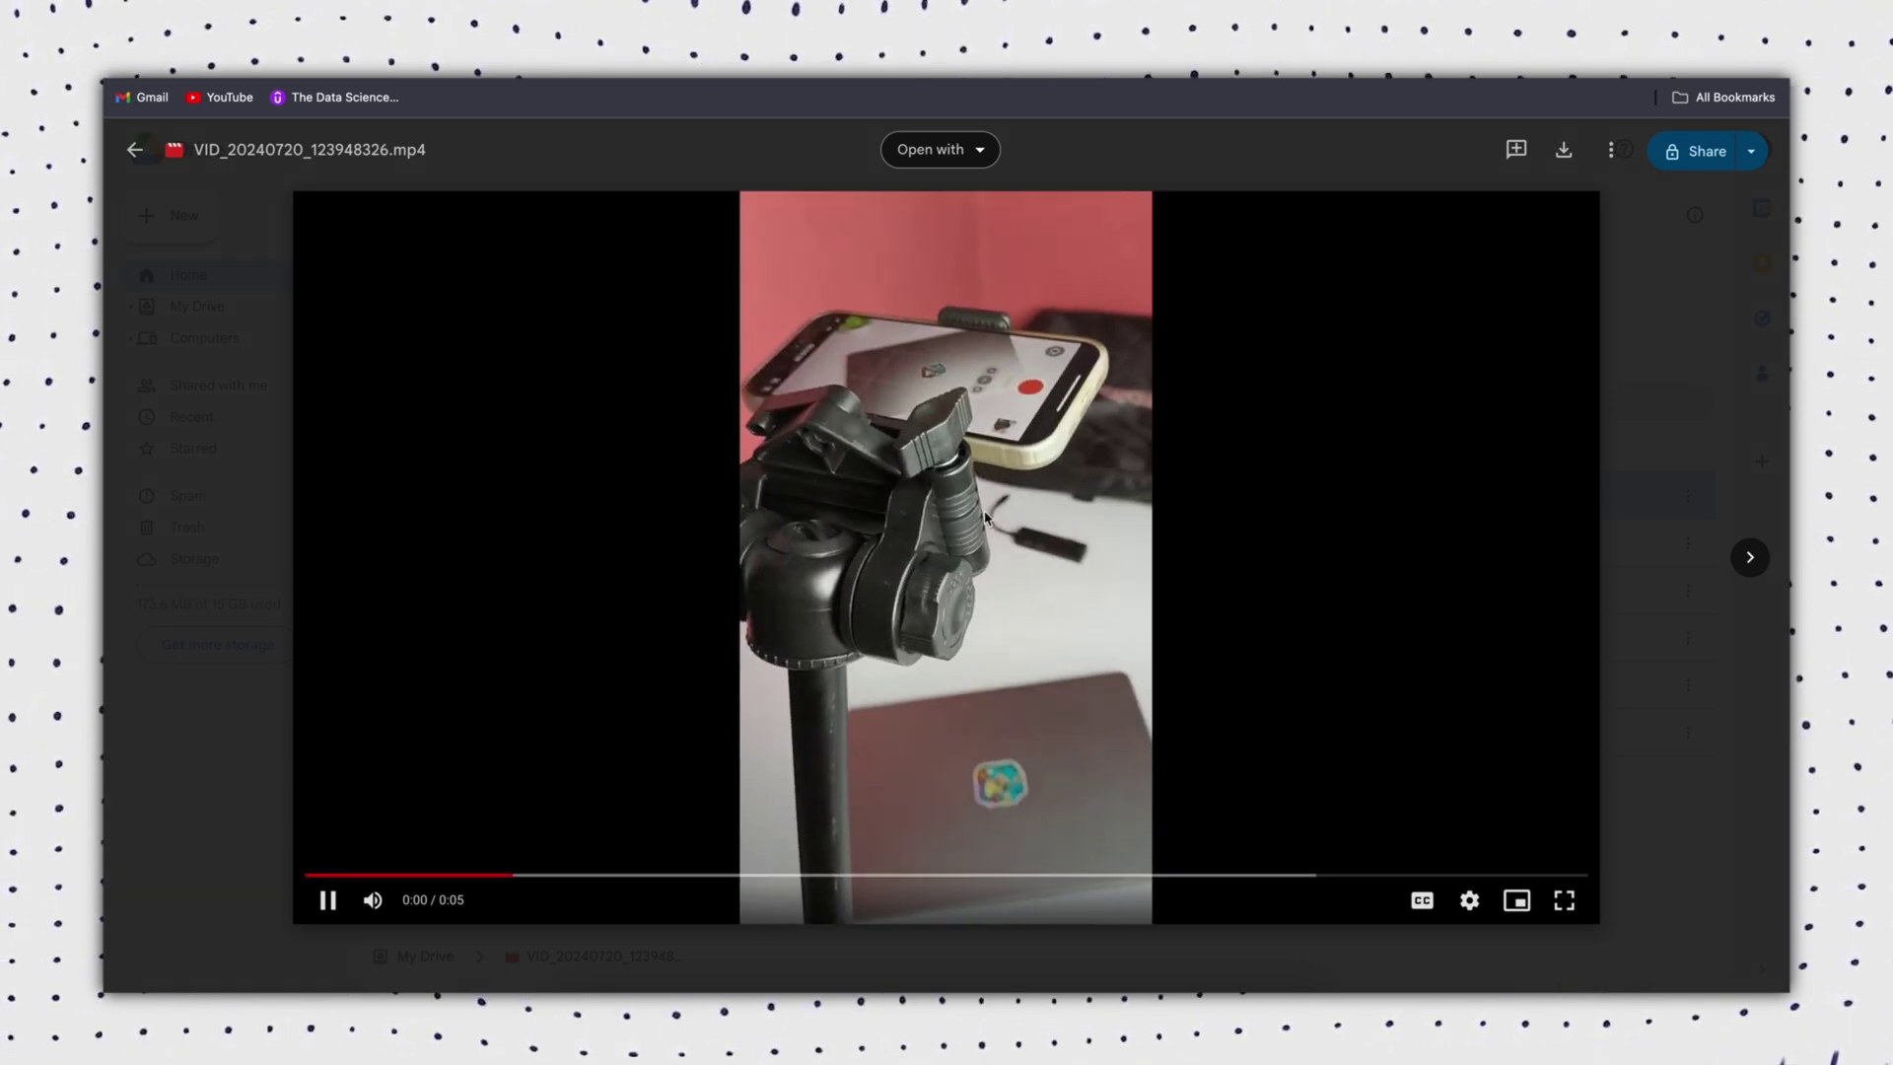
{"action": "left_click", "coordinate": [973, 588]}
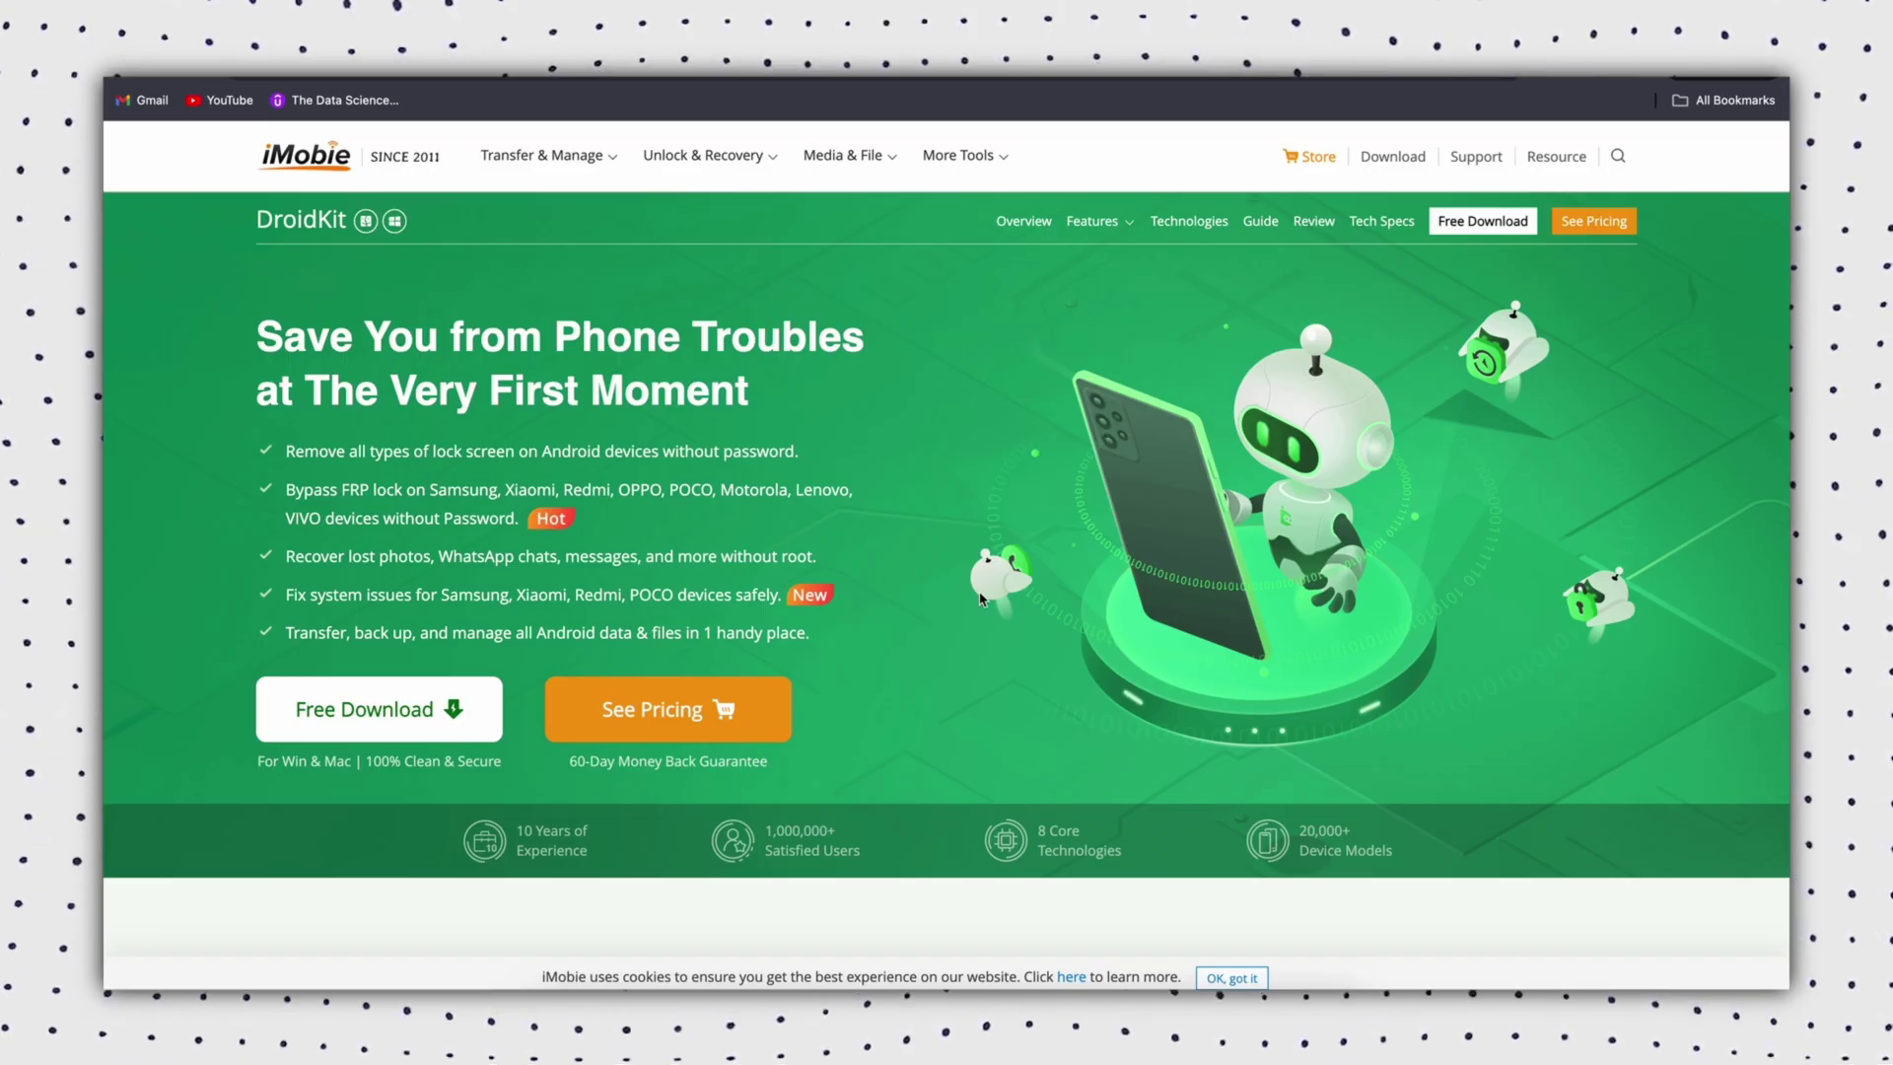
{"action": "scroll", "coordinate": [1031, 463], "scroll_direction": "down", "scroll_amount": 2}
{"action": "scroll", "coordinate": [1031, 464], "scroll_direction": "down", "scroll_amount": 1}
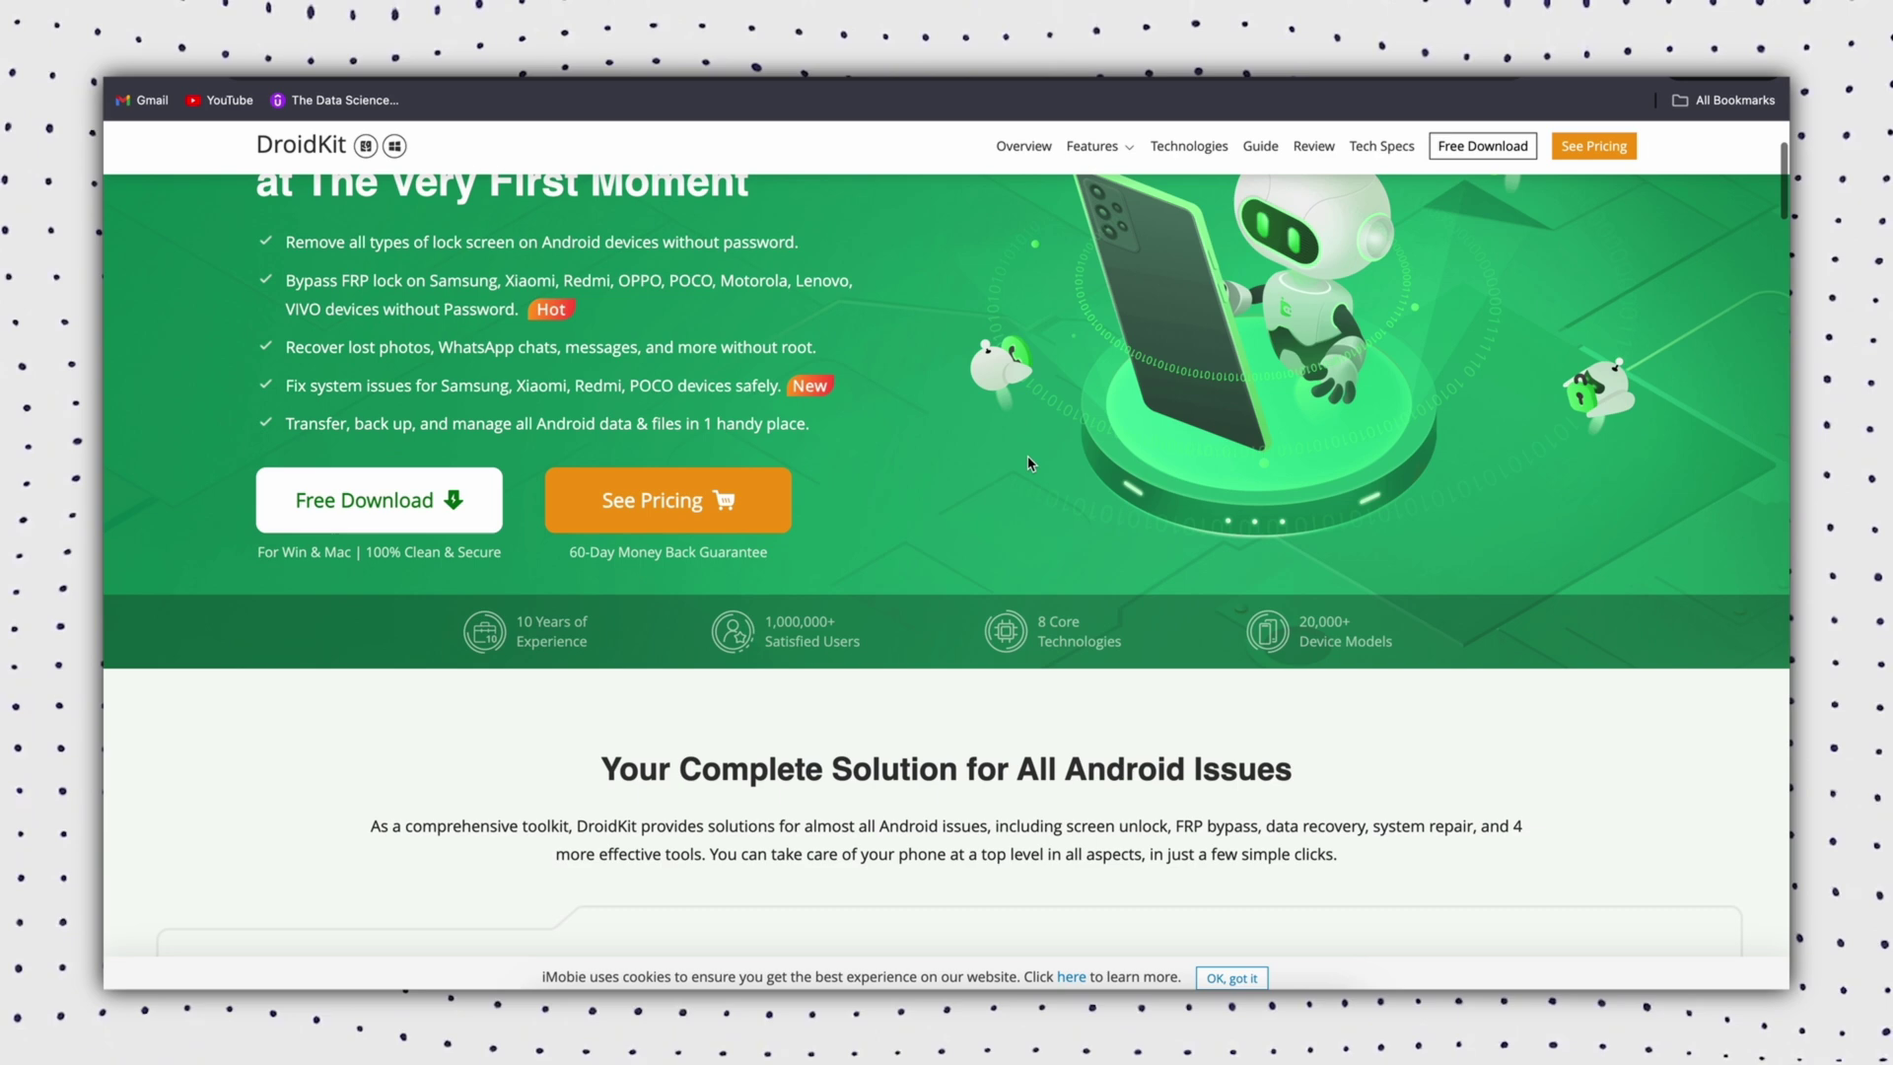
{"action": "scroll", "coordinate": [1030, 464], "scroll_direction": "down", "scroll_amount": 1}
{"action": "scroll", "coordinate": [1029, 464], "scroll_direction": "down", "scroll_amount": 1}
{"action": "scroll", "coordinate": [1030, 464], "scroll_direction": "down", "scroll_amount": 1}
{"action": "scroll", "coordinate": [1027, 462], "scroll_direction": "down", "scroll_amount": 1}
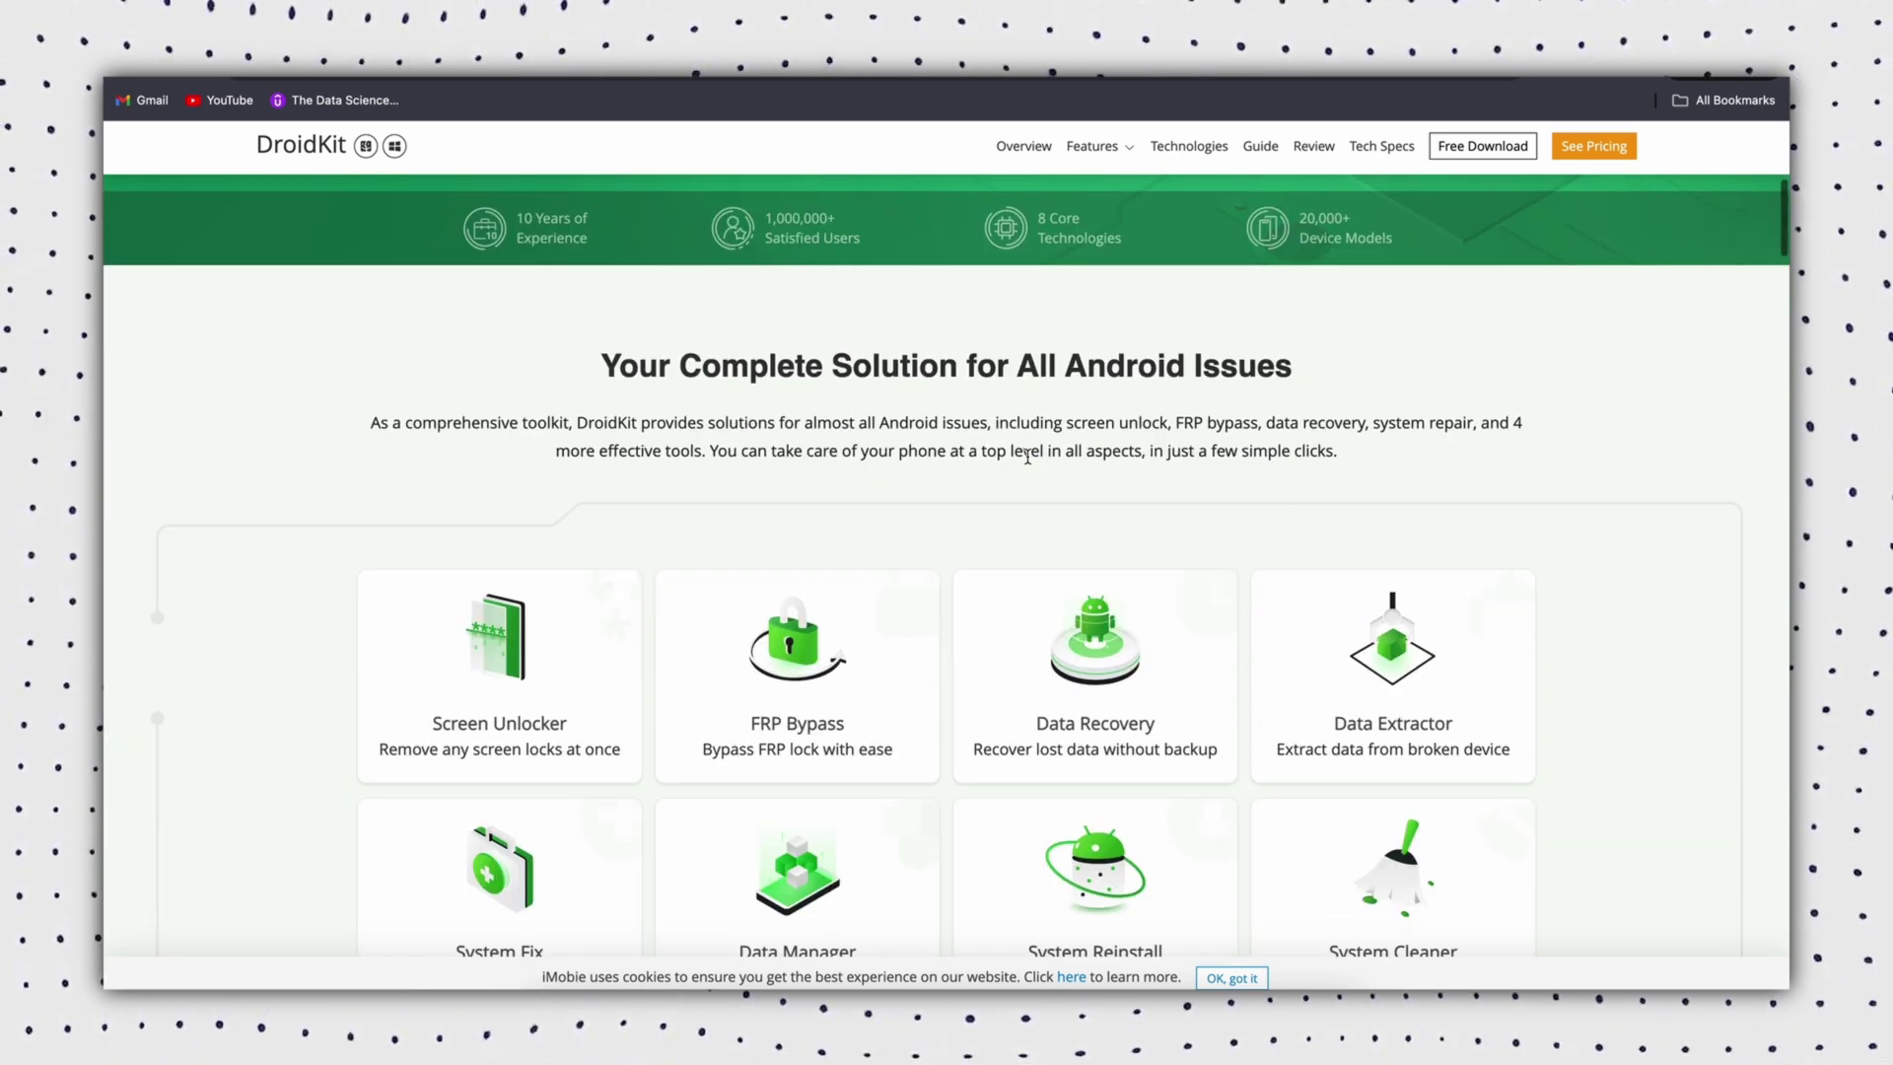
{"action": "scroll", "coordinate": [1022, 463], "scroll_direction": "down", "scroll_amount": 1}
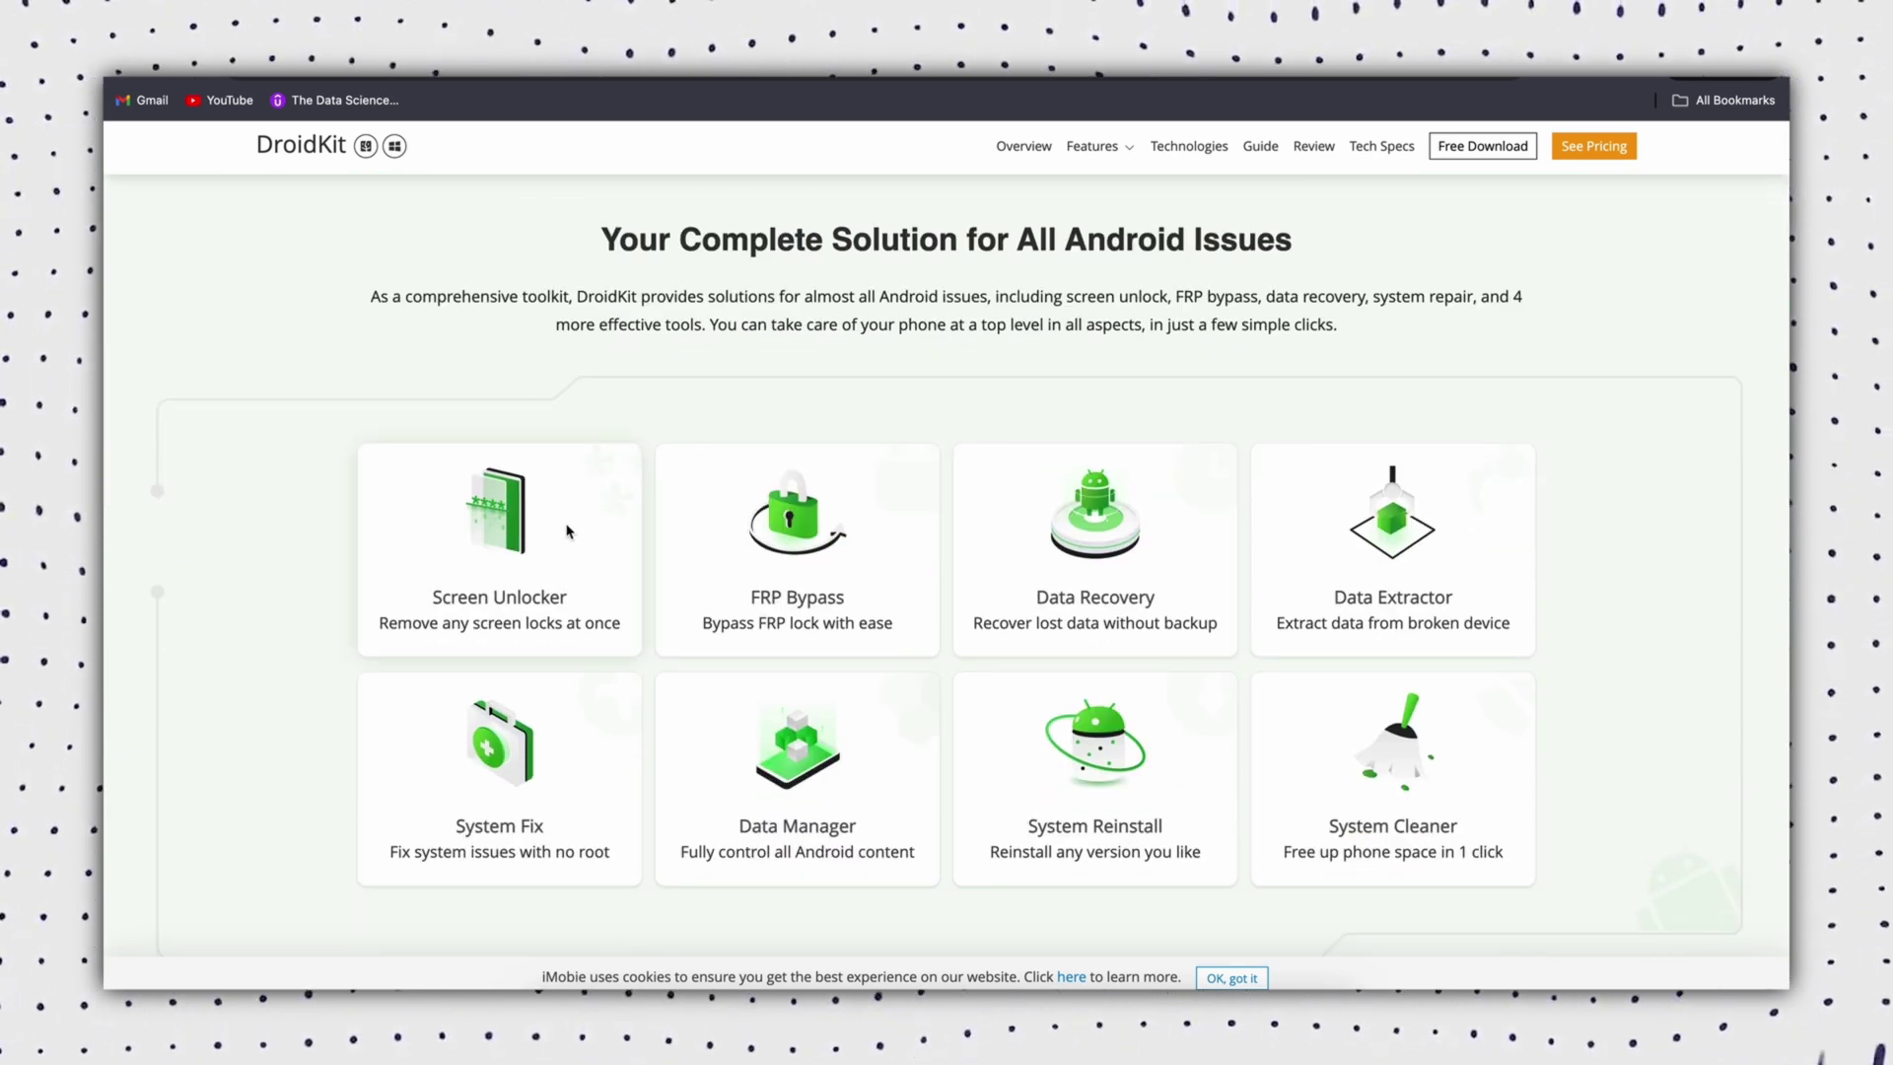
{"action": "scroll", "coordinate": [545, 547], "scroll_direction": "down", "scroll_amount": 1}
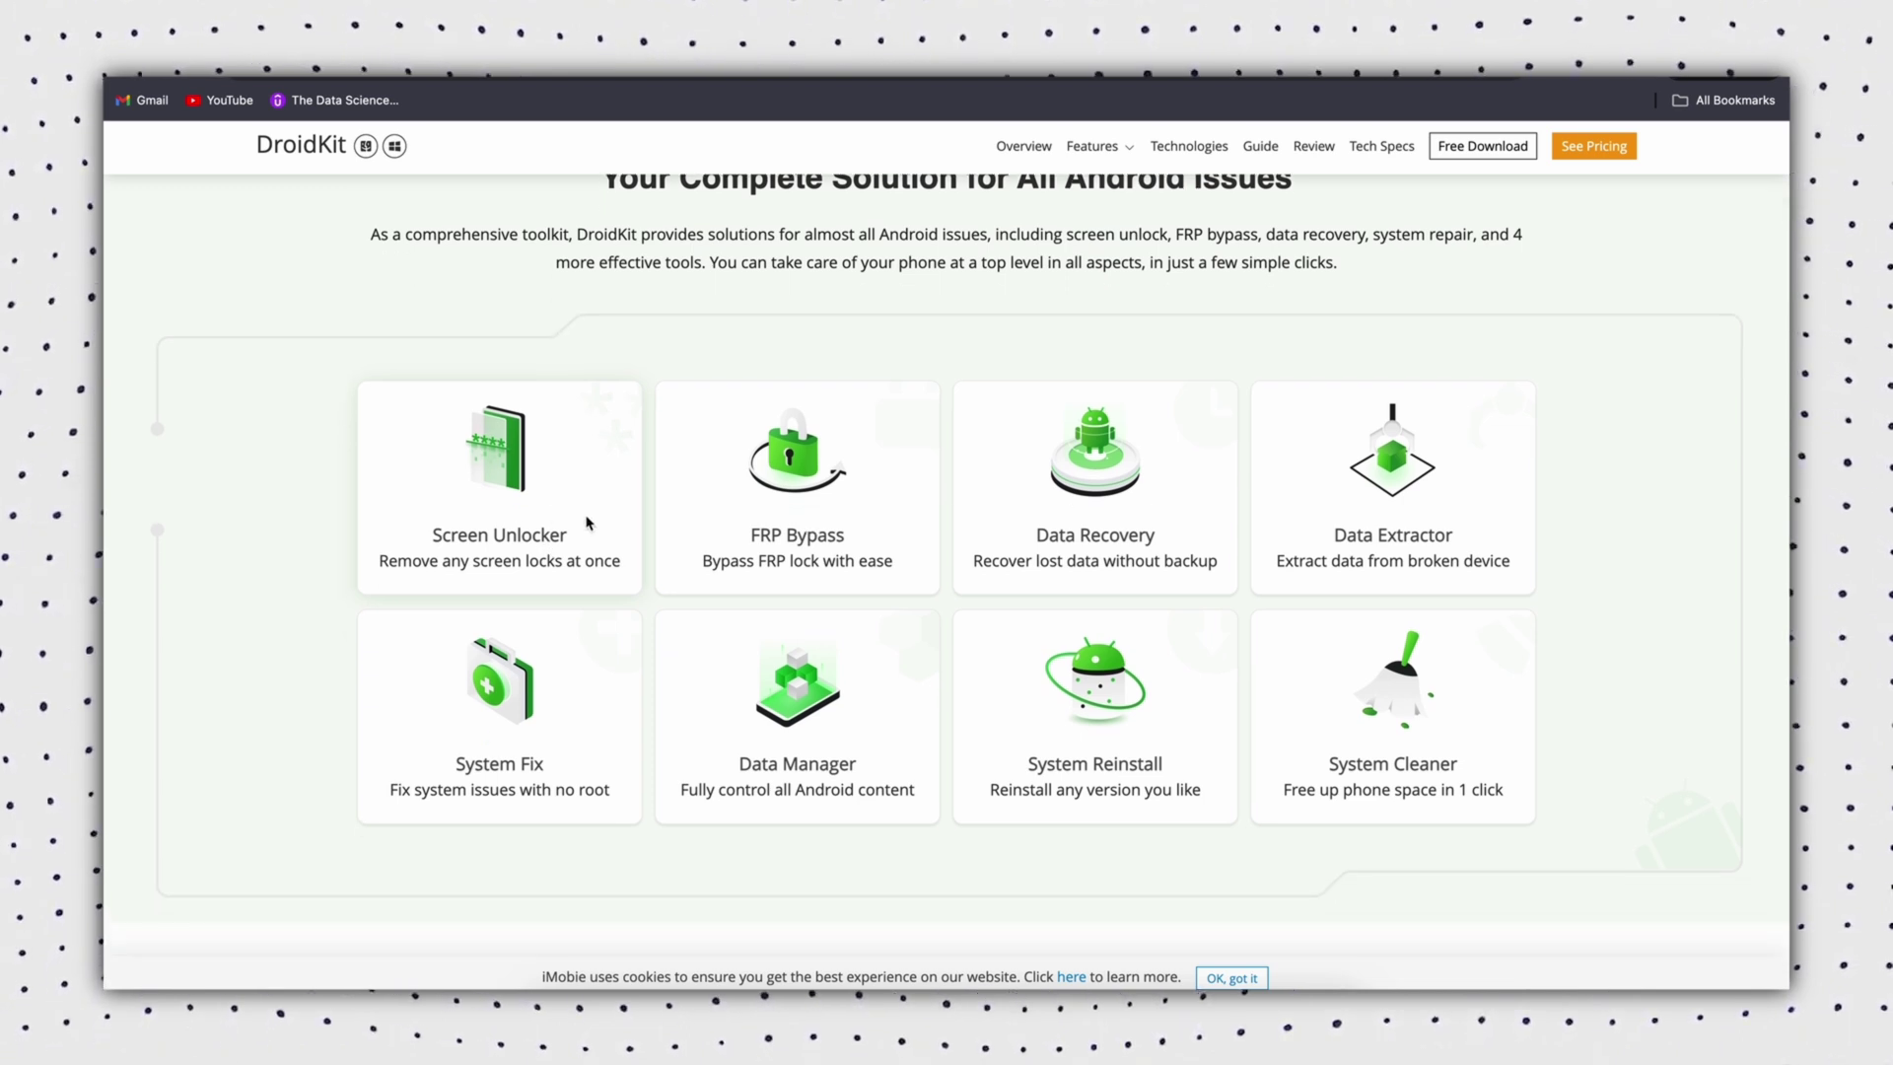
{"action": "scroll", "coordinate": [706, 563], "scroll_direction": "down", "scroll_amount": 1}
{"action": "scroll", "coordinate": [705, 562], "scroll_direction": "down", "scroll_amount": 1}
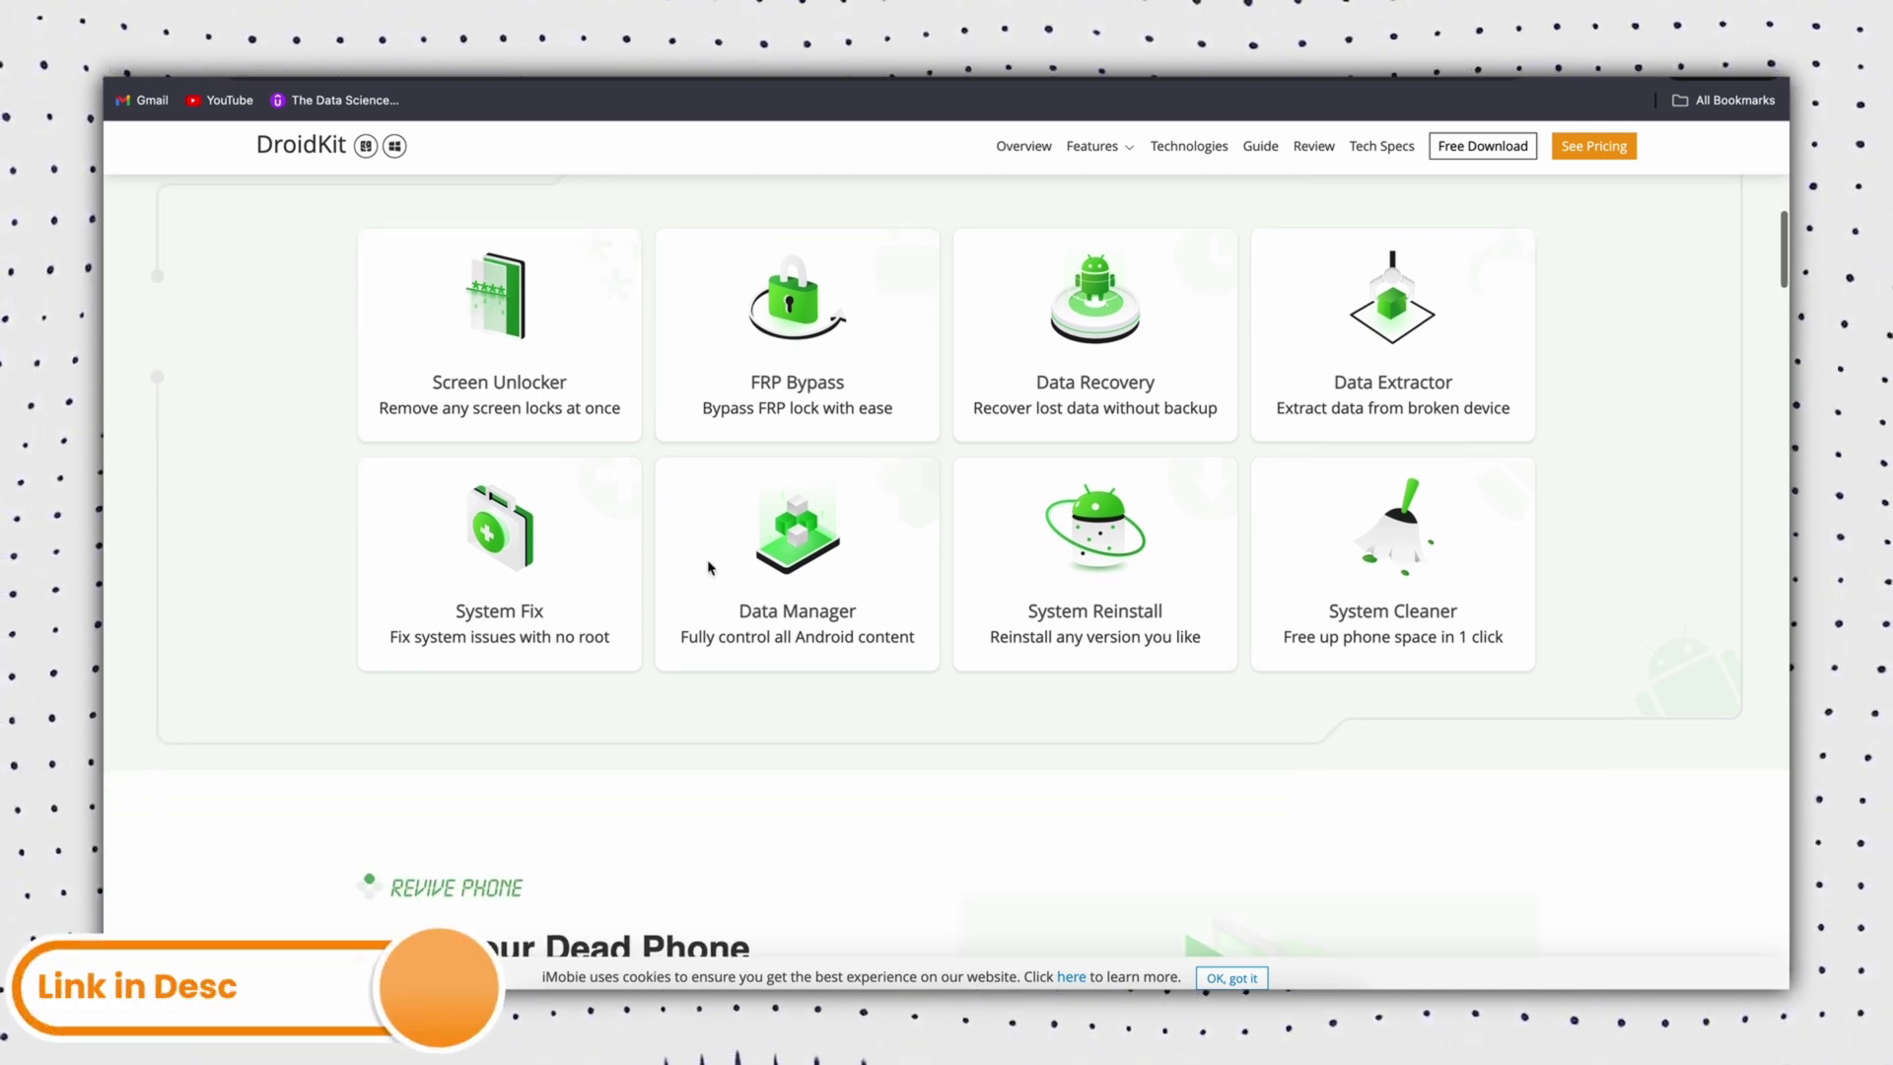
{"action": "scroll", "coordinate": [707, 566], "scroll_direction": "down", "scroll_amount": 3}
{"action": "scroll", "coordinate": [709, 567], "scroll_direction": "down", "scroll_amount": 1}
{"action": "scroll", "coordinate": [708, 566], "scroll_direction": "down", "scroll_amount": 2}
{"action": "scroll", "coordinate": [709, 566], "scroll_direction": "down", "scroll_amount": 1}
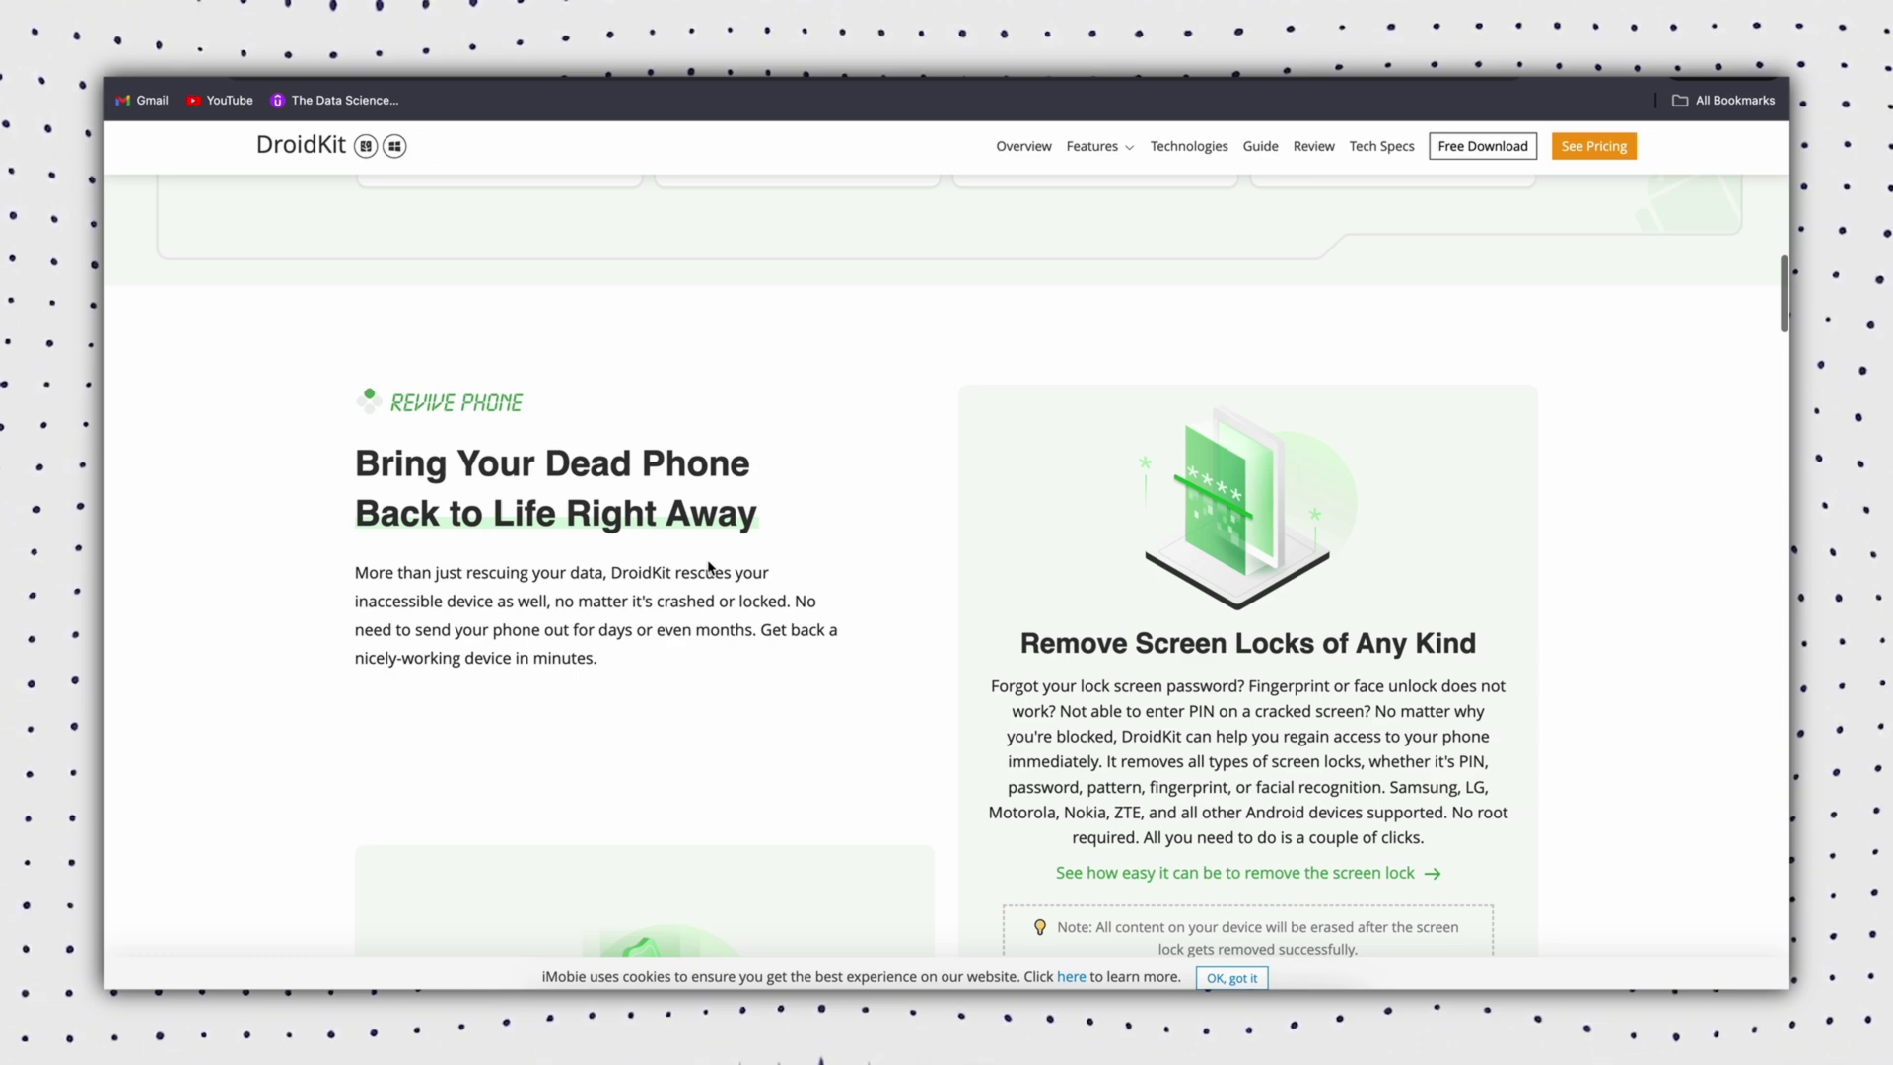
{"action": "scroll", "coordinate": [708, 567], "scroll_direction": "down", "scroll_amount": 2}
{"action": "scroll", "coordinate": [1262, 712], "scroll_direction": "down", "scroll_amount": 2}
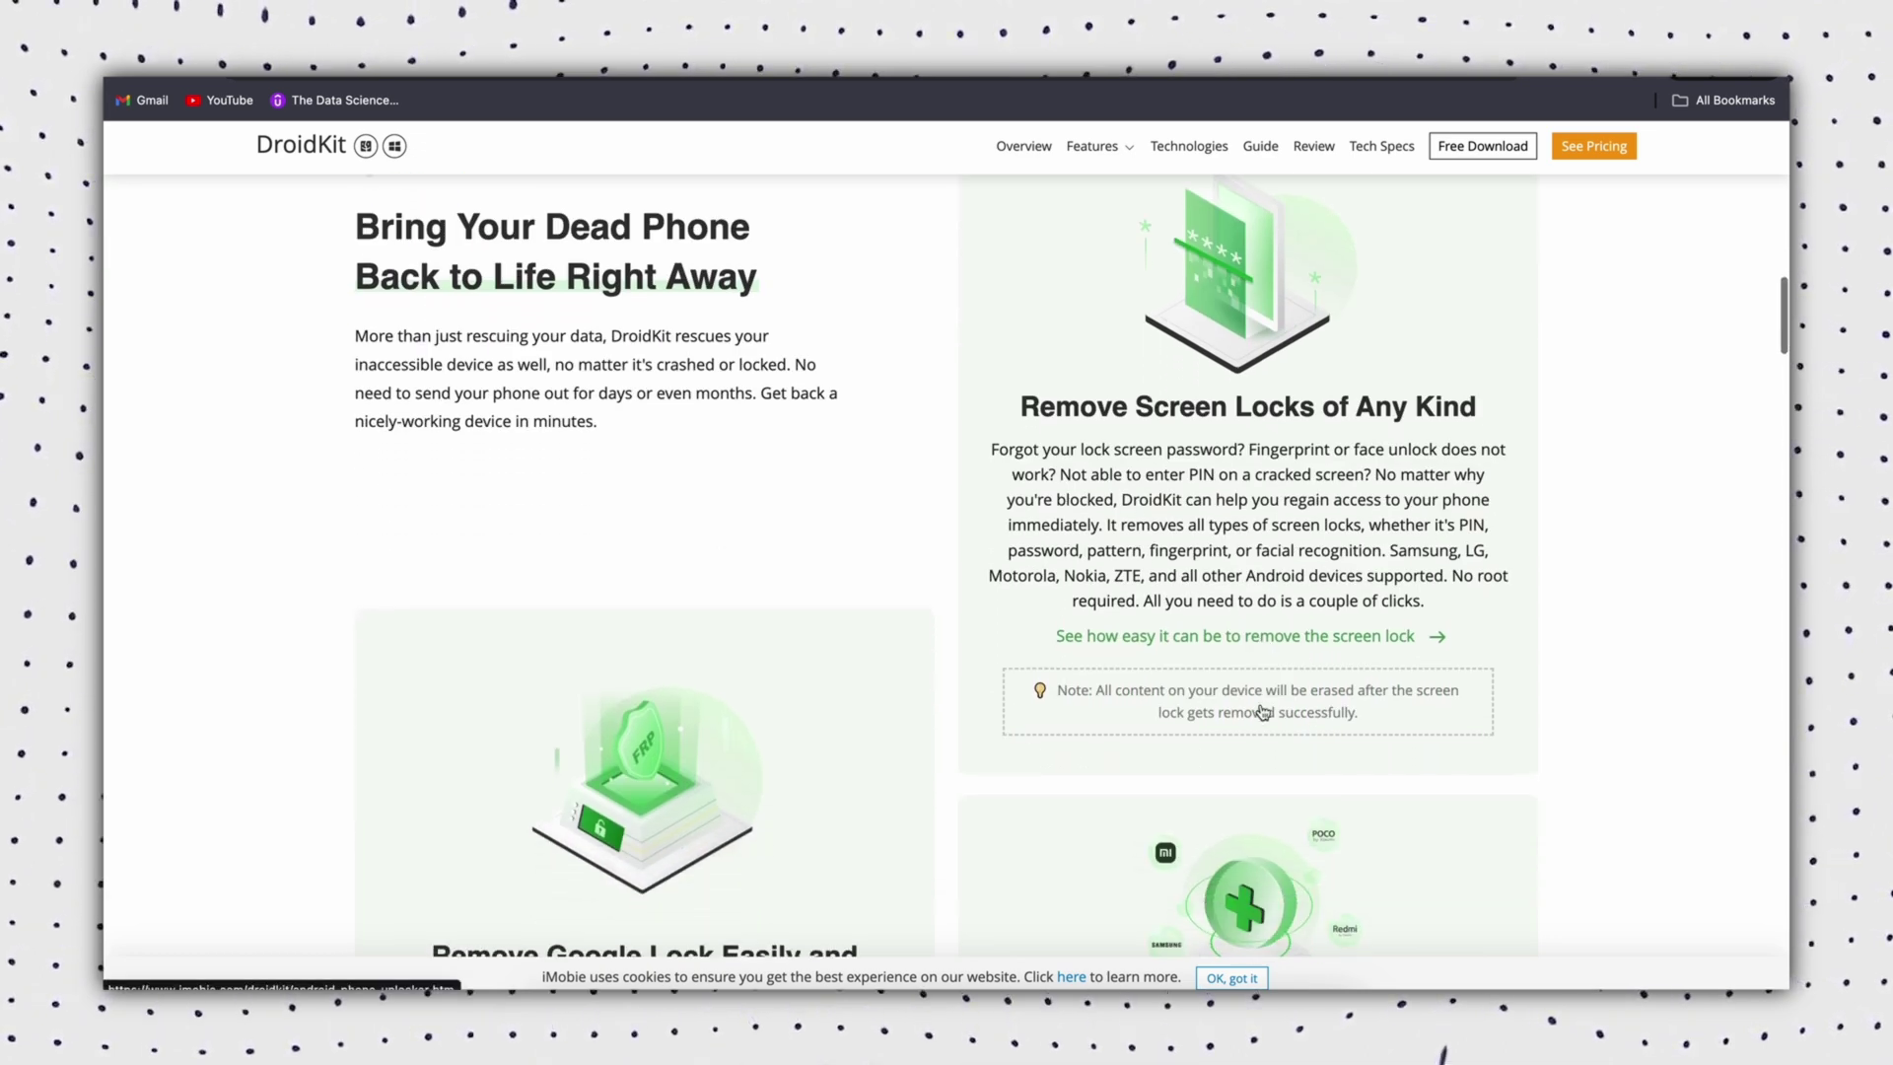
{"action": "scroll", "coordinate": [1263, 713], "scroll_direction": "down", "scroll_amount": 1}
{"action": "scroll", "coordinate": [1262, 713], "scroll_direction": "down", "scroll_amount": 1}
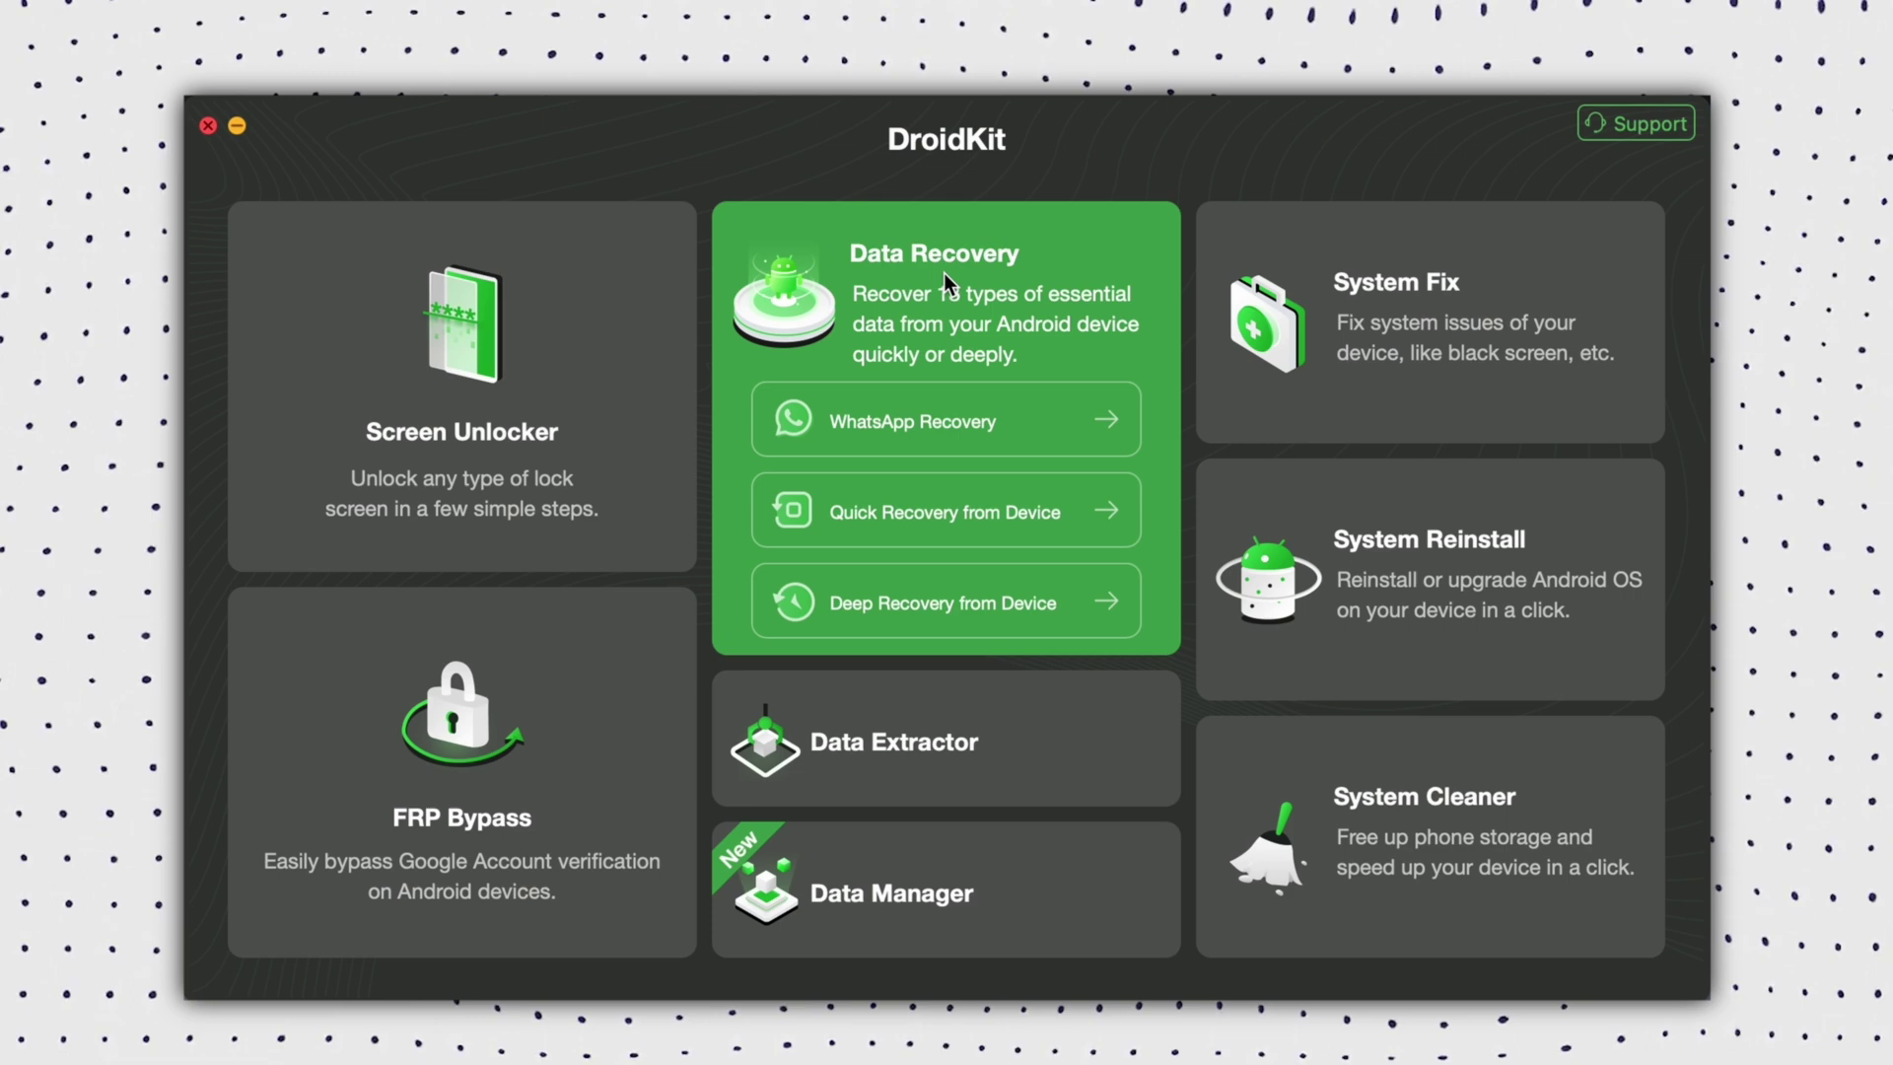
Scan the connected Redmi with Quick Recovery from Device, showing 4 photos and 1018 contacts
{"action": "left_click", "coordinate": [1103, 511]}
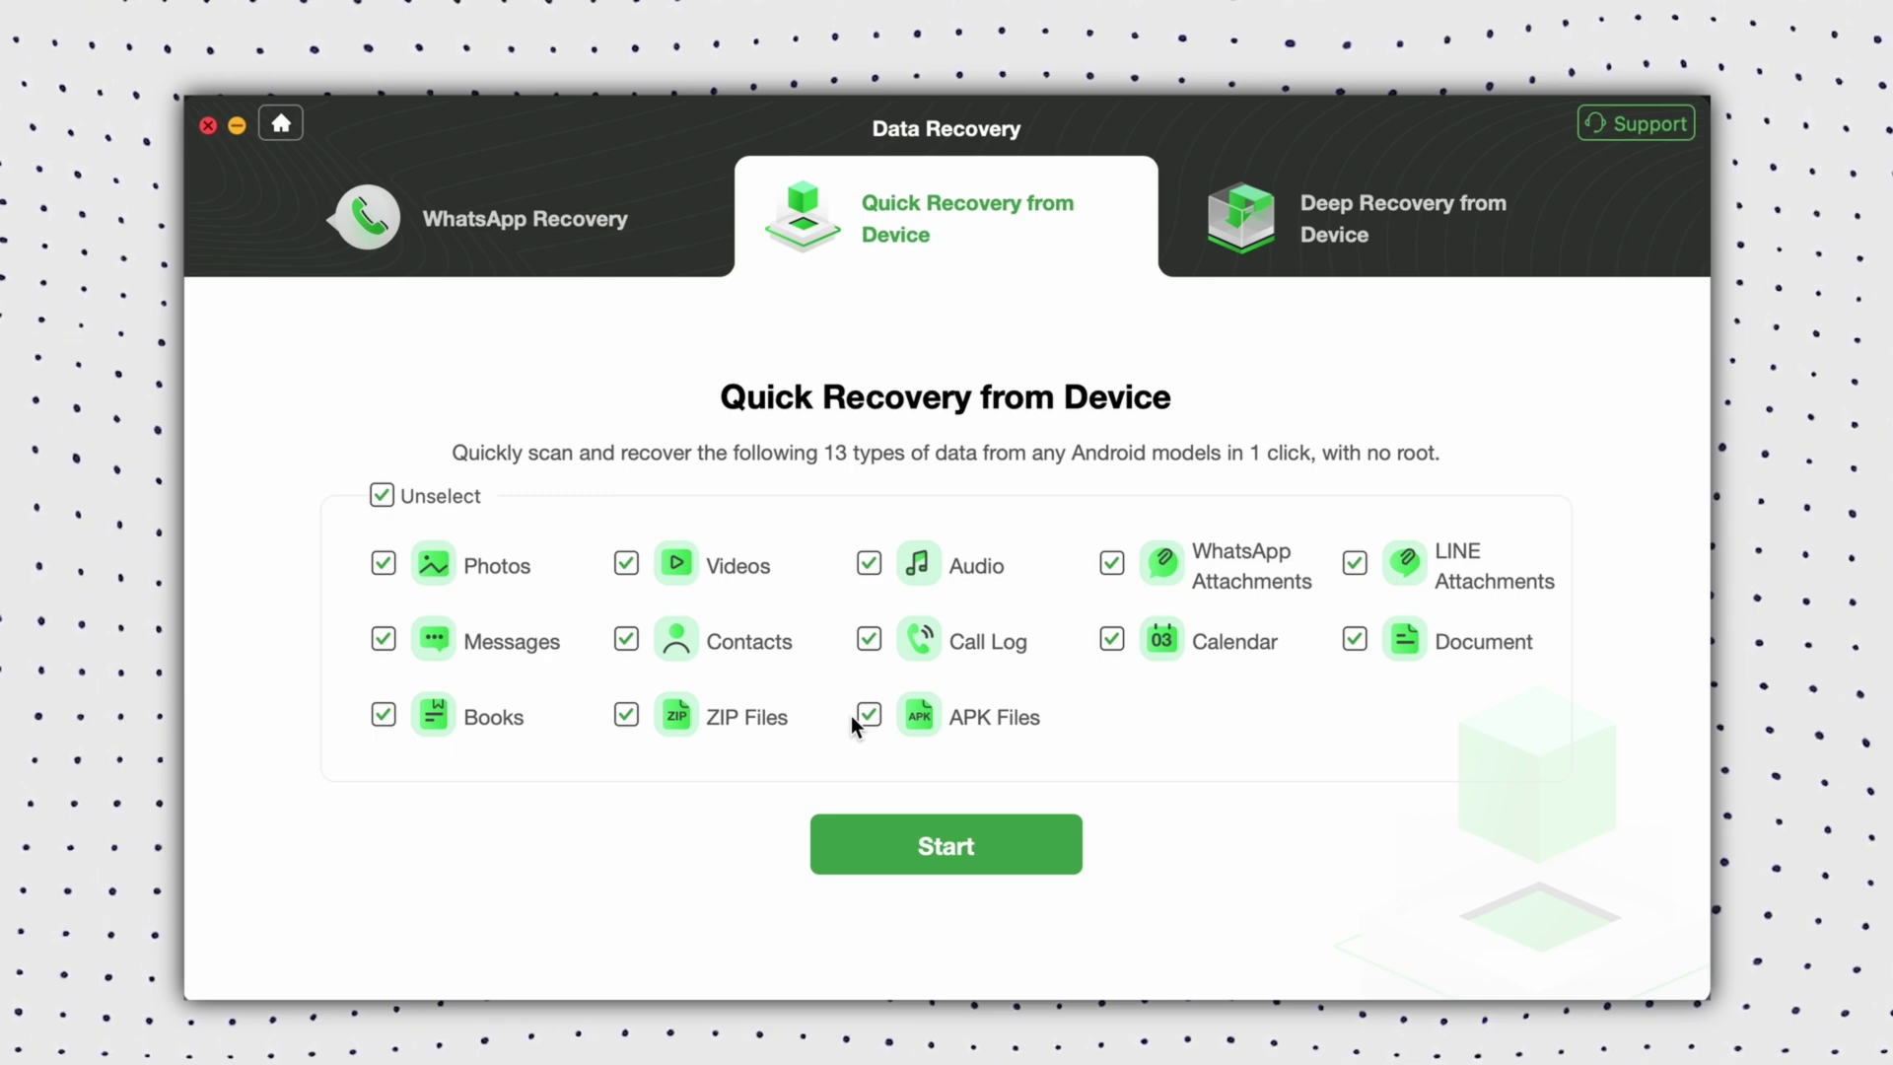
{"action": "left_click", "coordinate": [936, 853]}
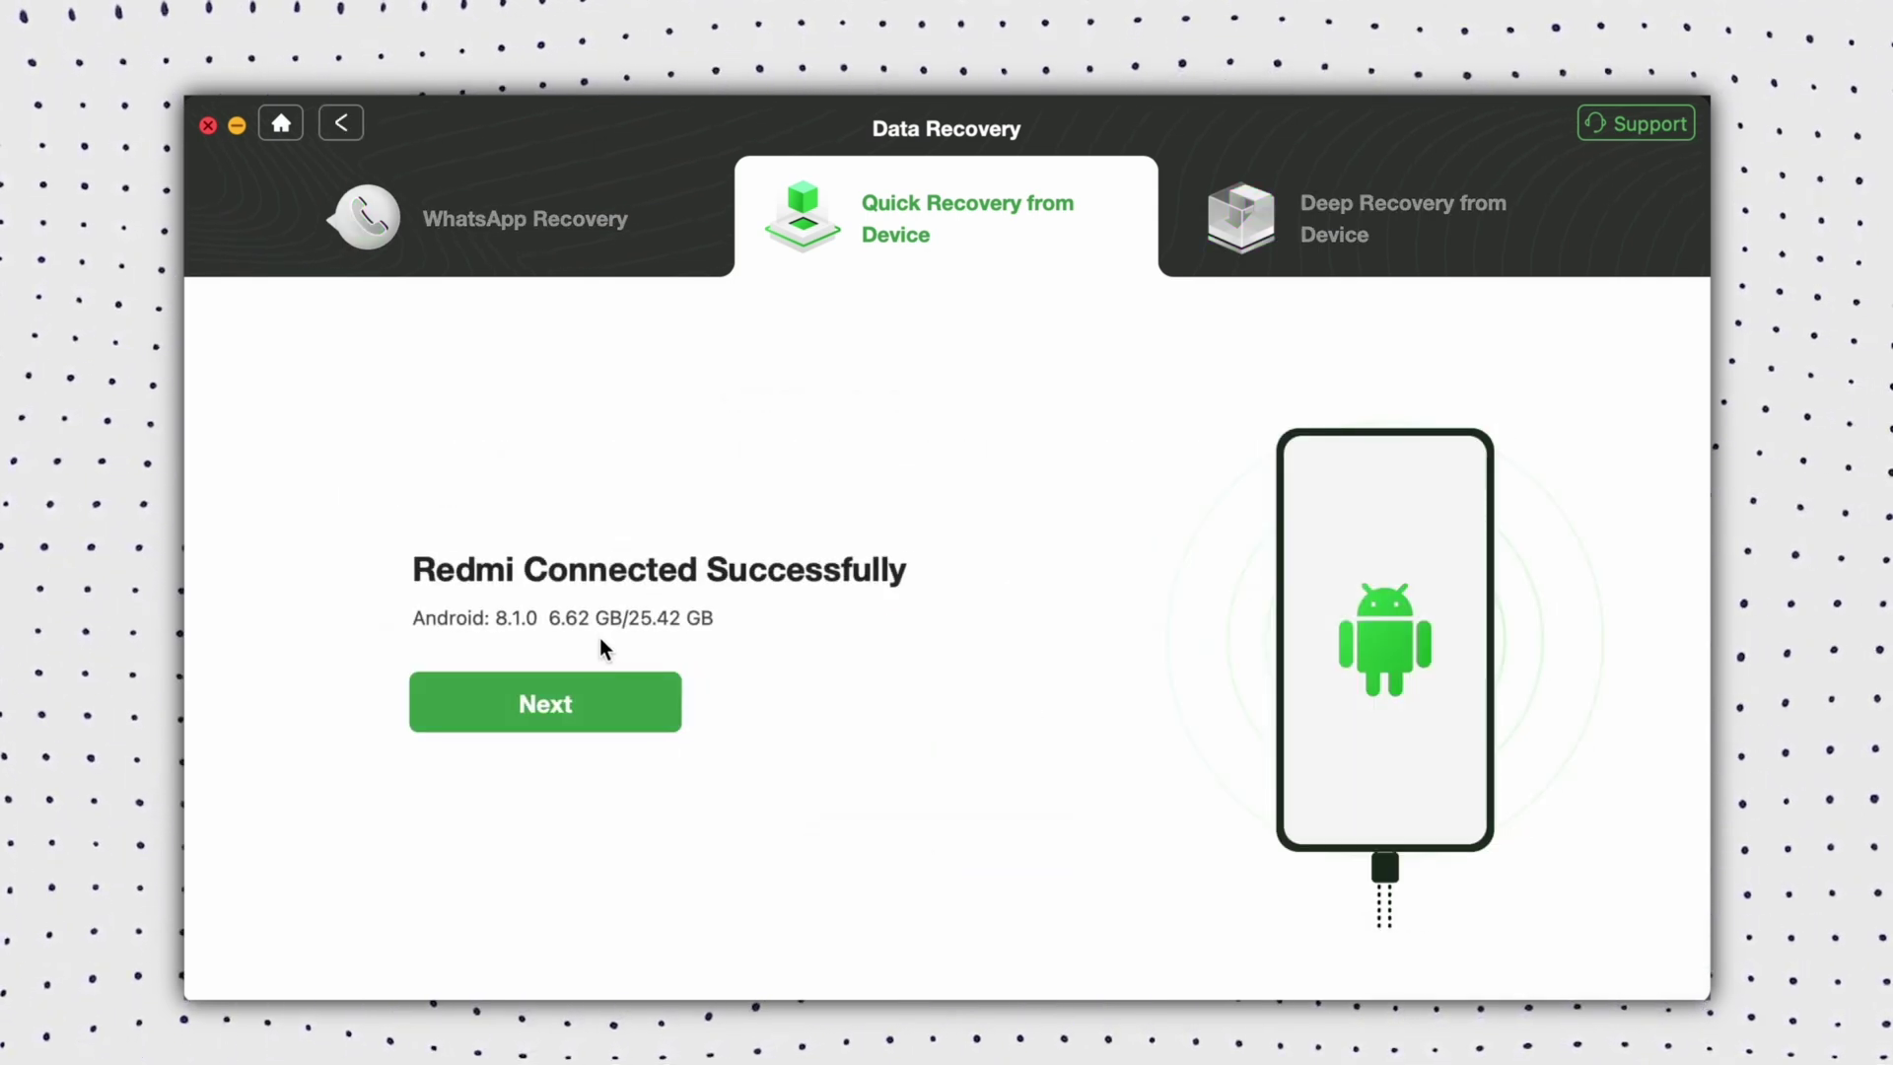
{"action": "left_click", "coordinate": [523, 709]}
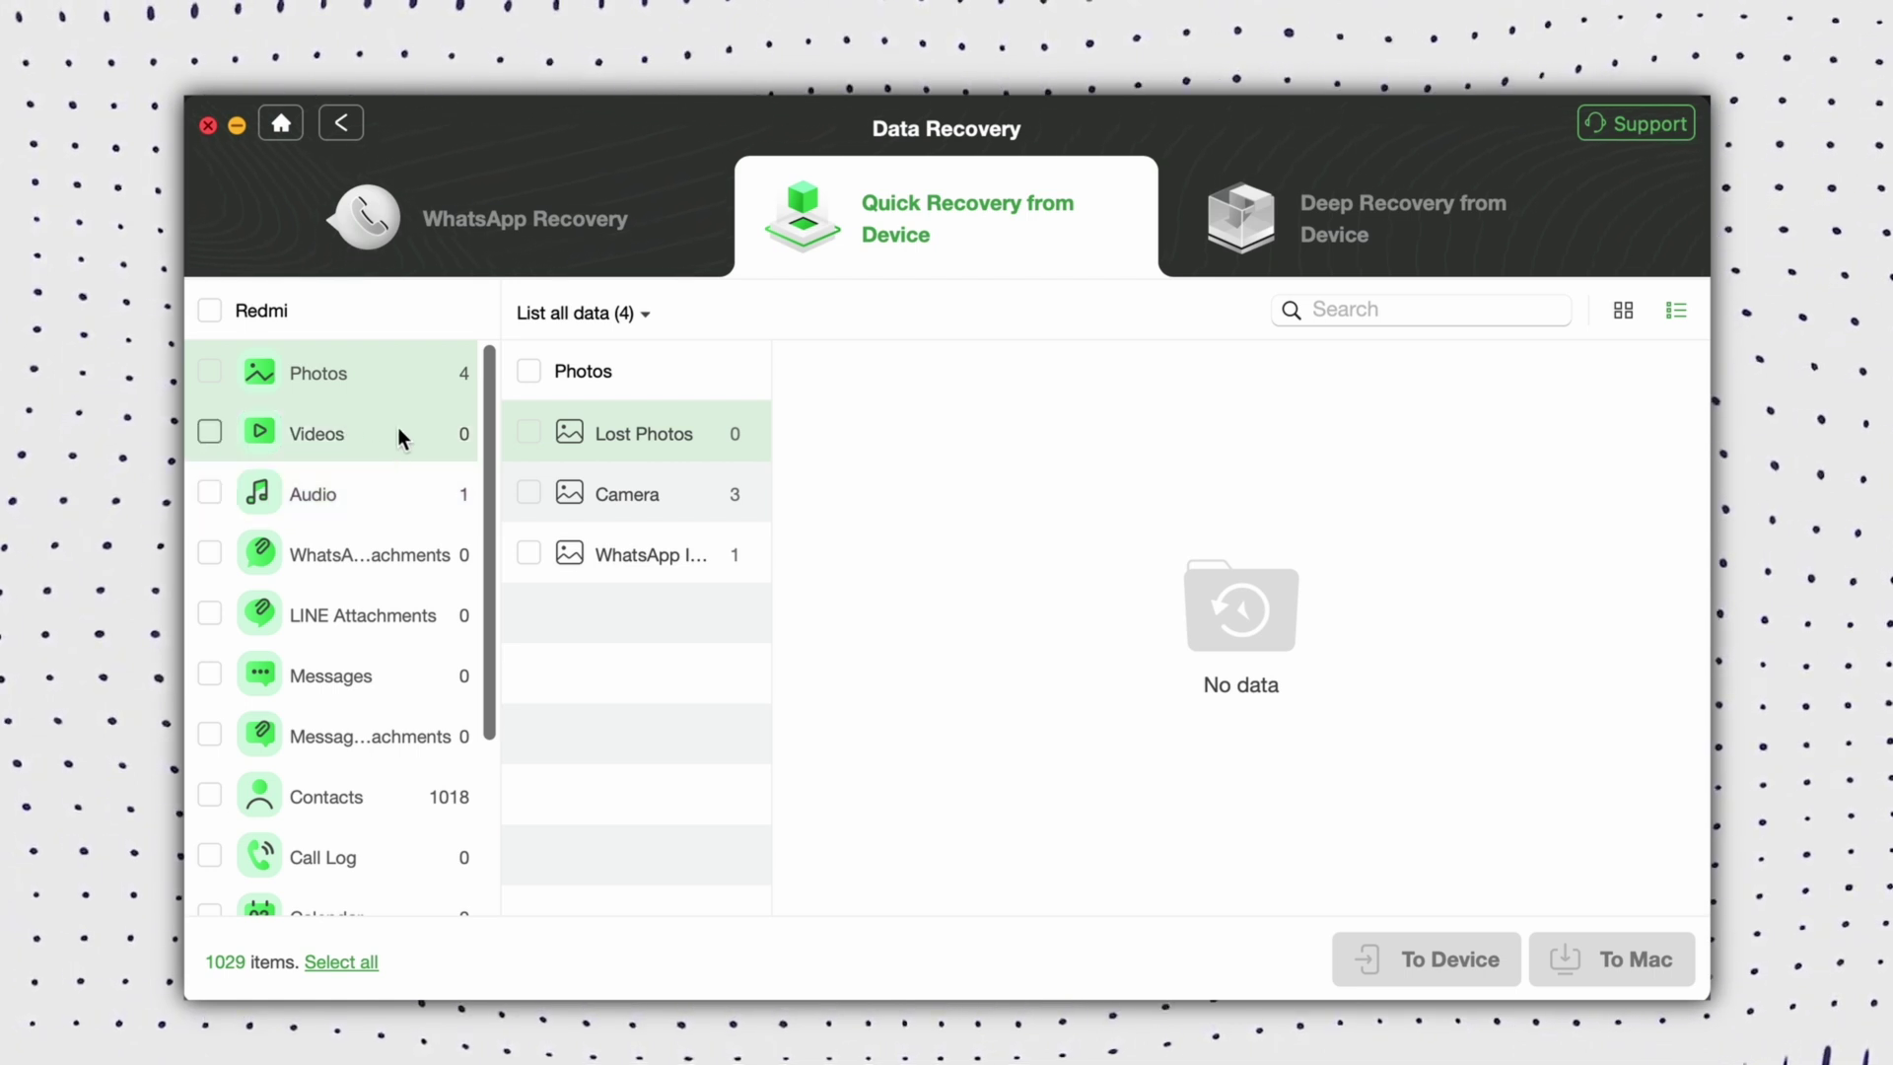
Select all 4 found photos and export them to the Mac Desktop, confirming formats and path
{"action": "left_click", "coordinate": [211, 373]}
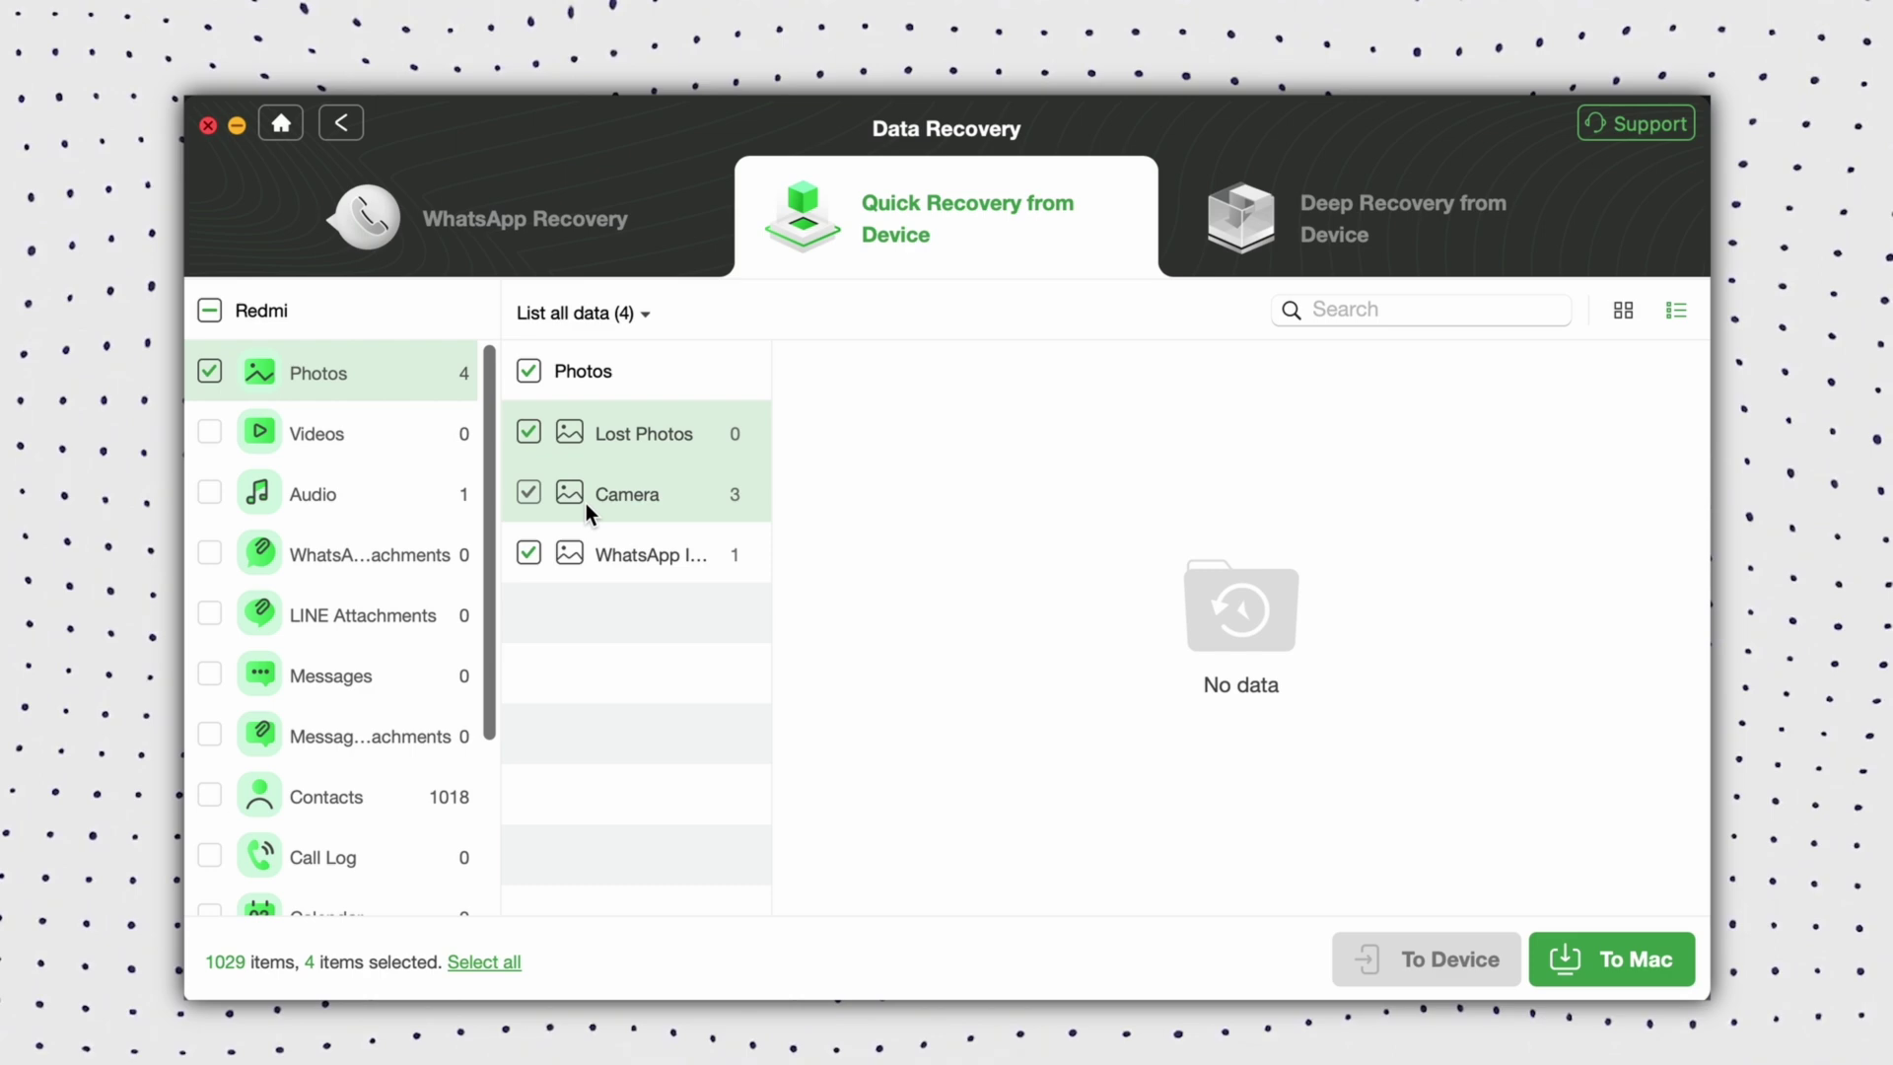
{"action": "left_click", "coordinate": [1634, 963]}
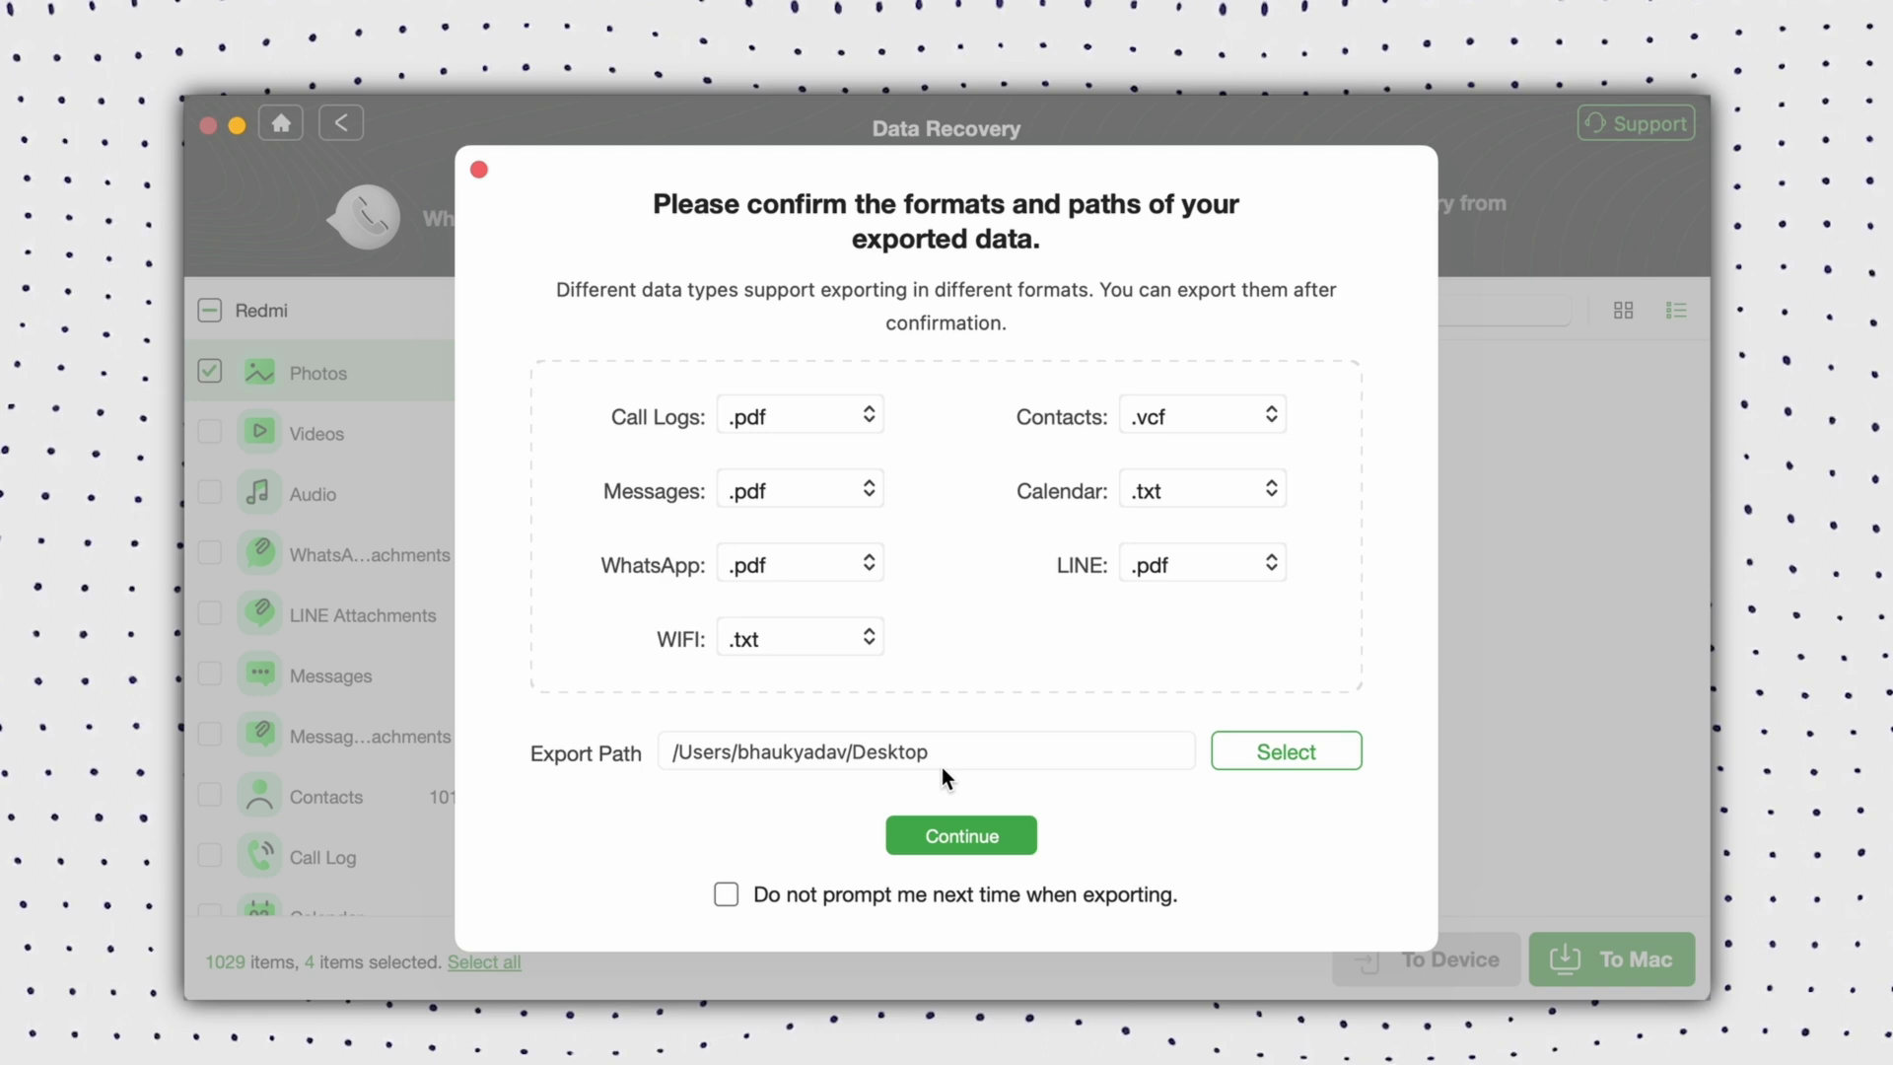
{"action": "left_click", "coordinate": [958, 825]}
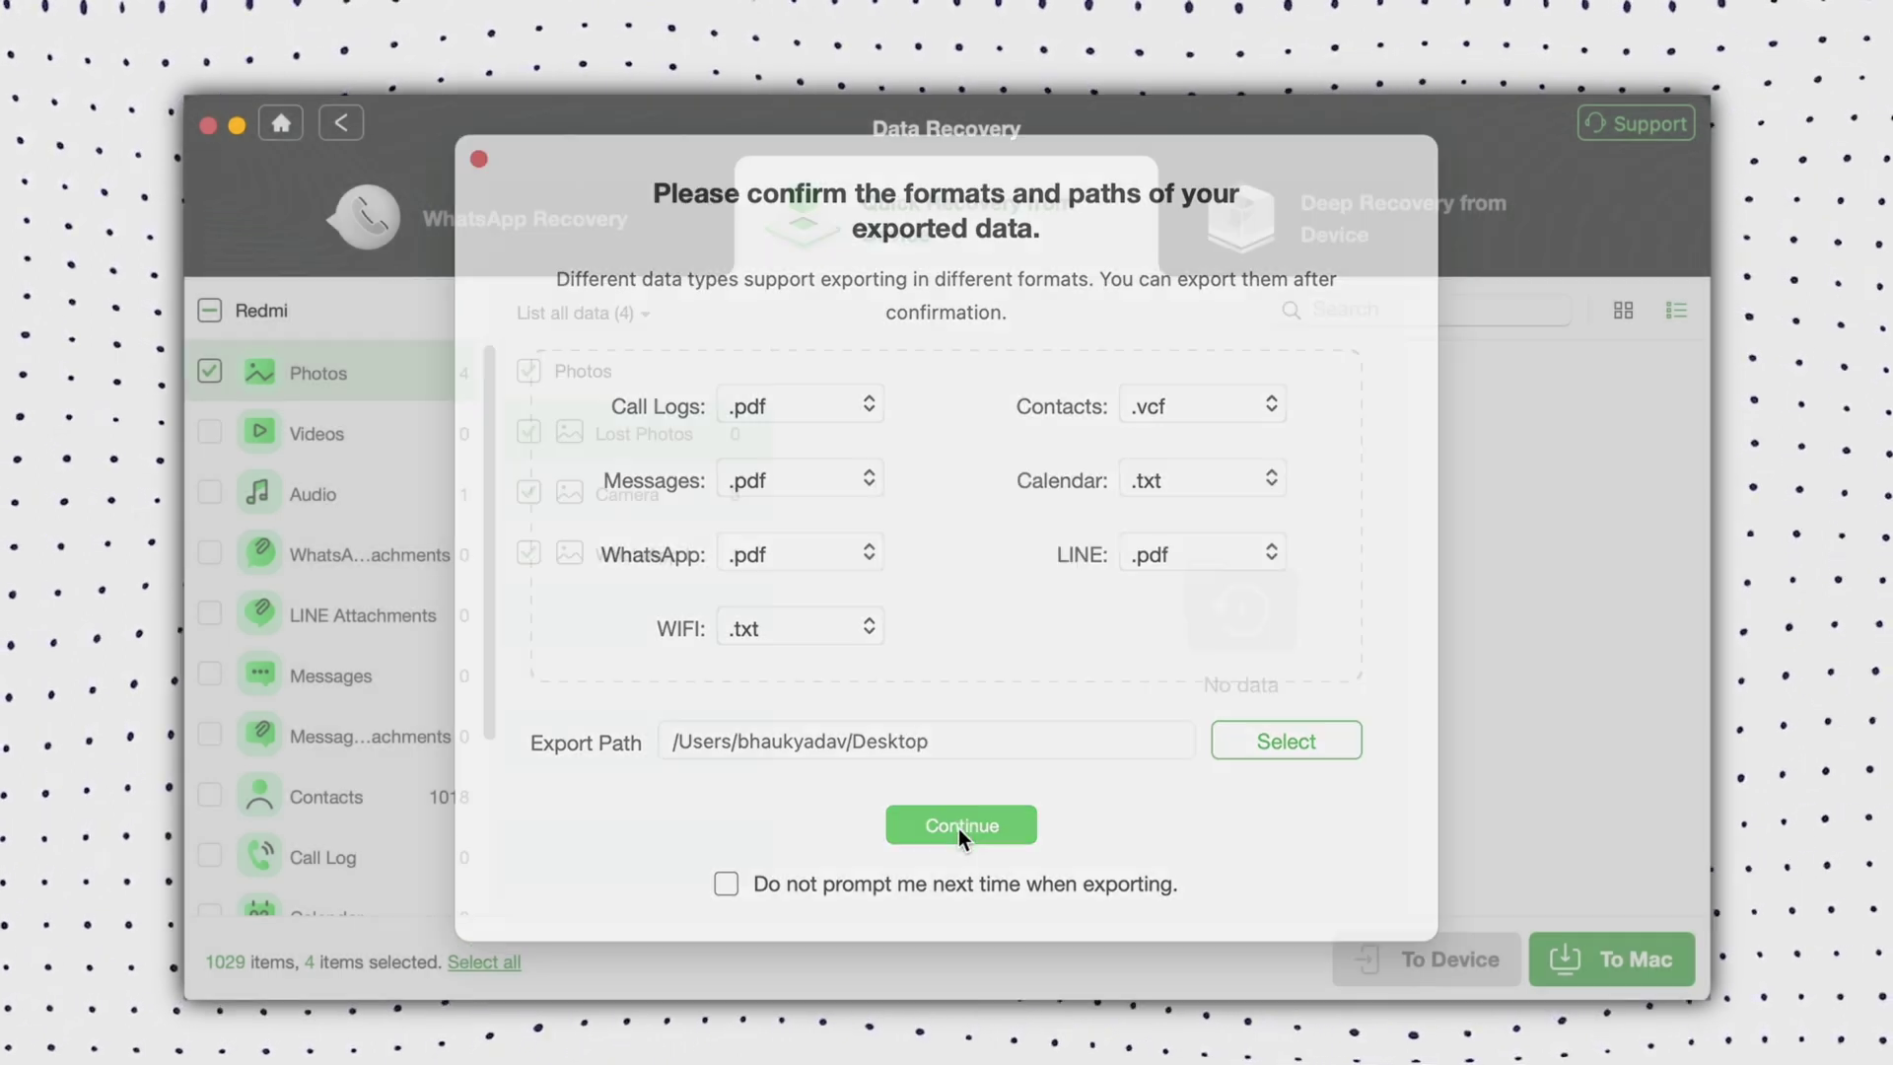